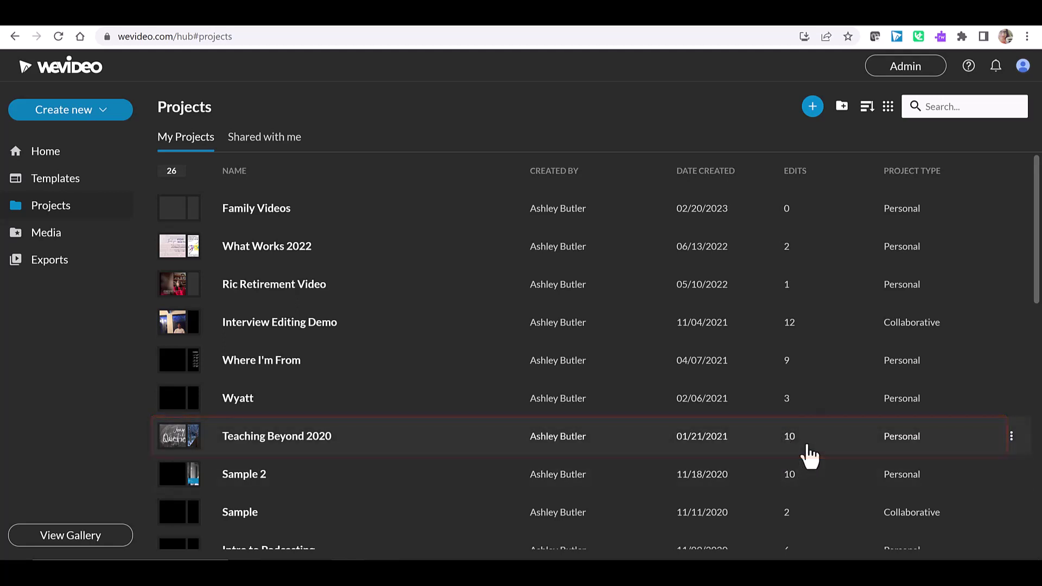
Look through the stored media library and the list of exported videos.
left_click(56, 232)
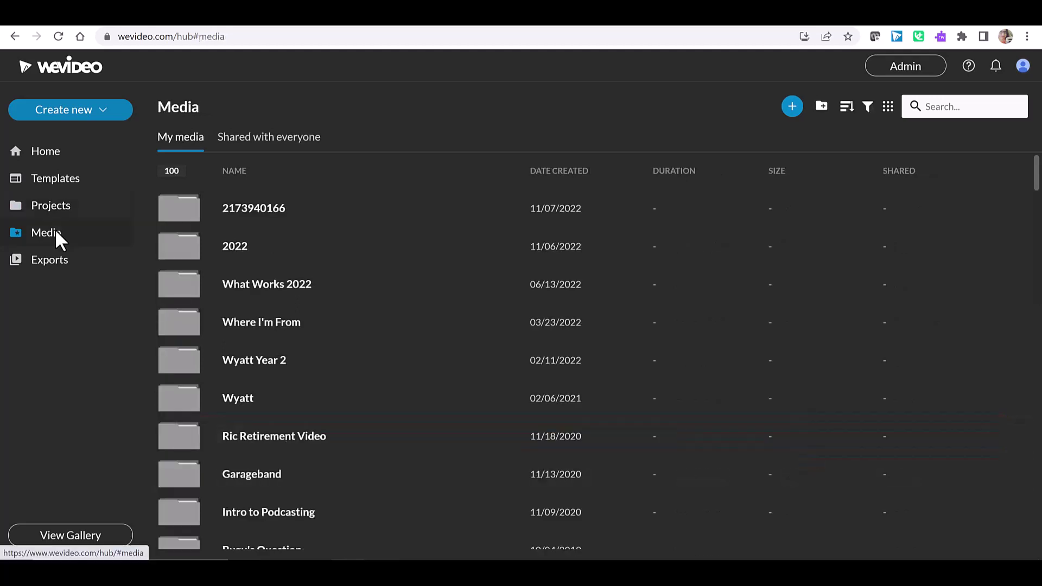
left_click(48, 262)
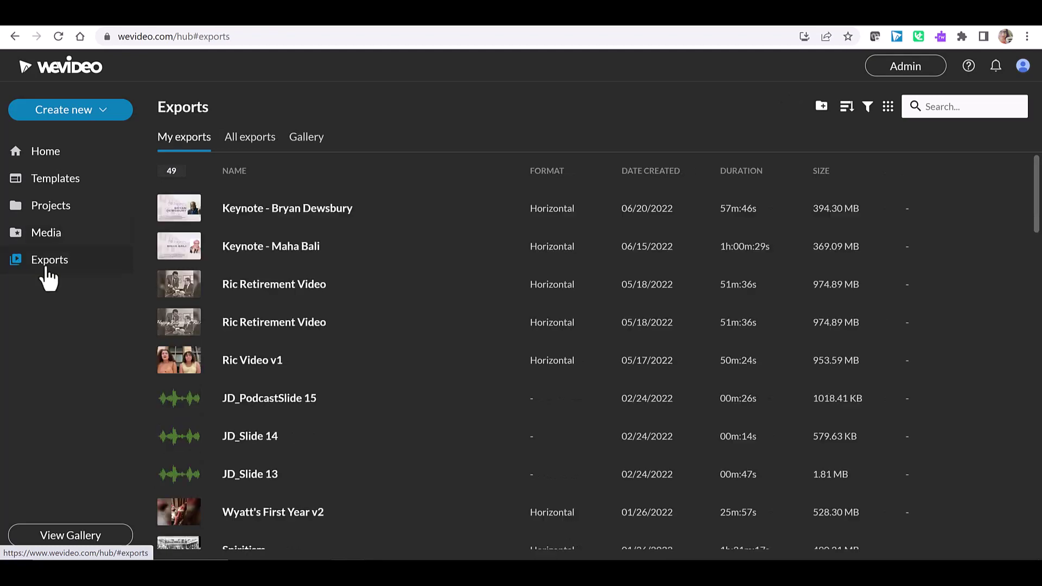
left_click(298, 223)
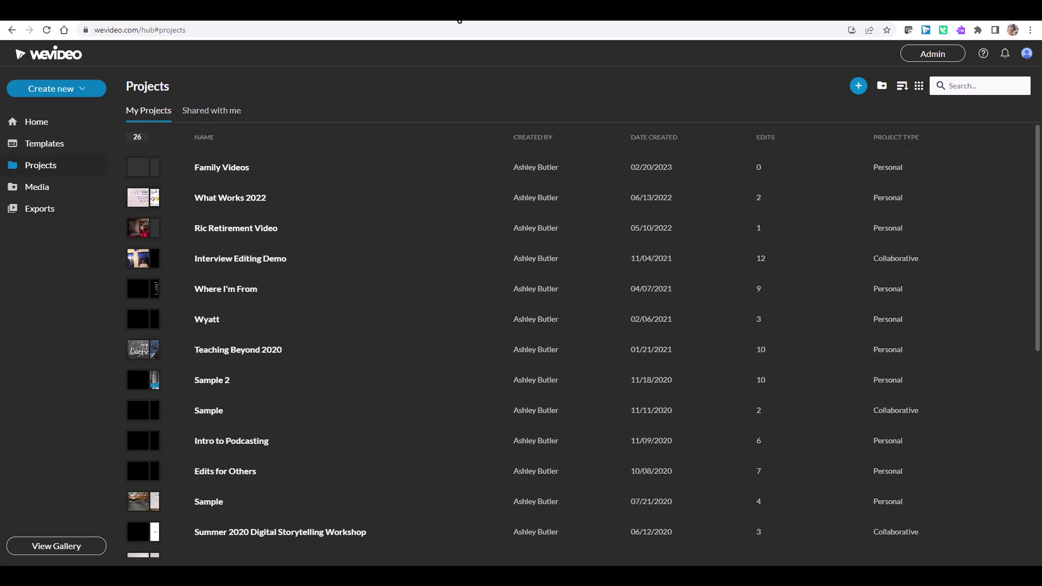
Create a new video using the full-featured editor.
left_click(51, 88)
mouse_move(28, 113)
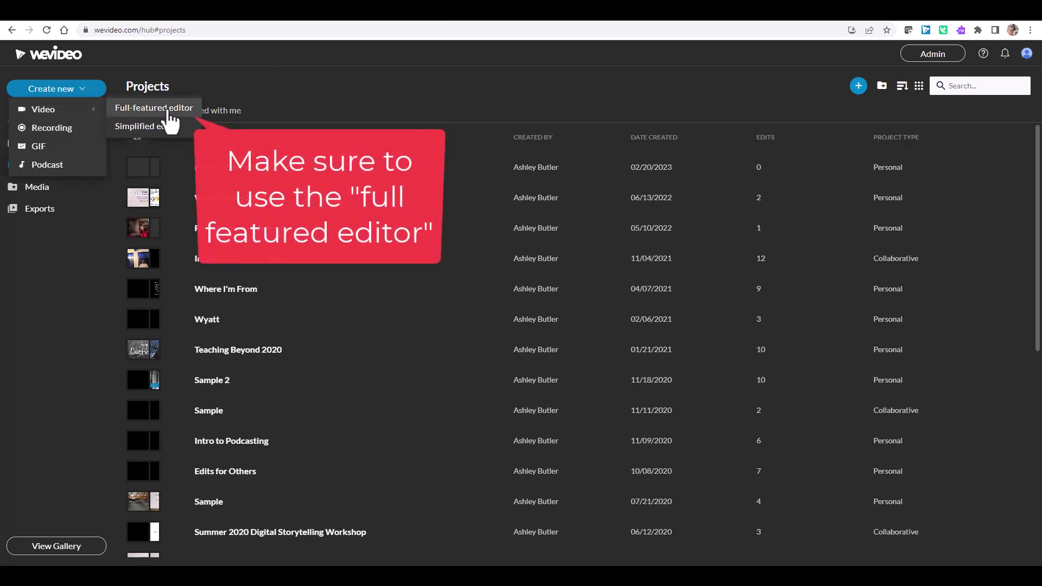
left_click(167, 109)
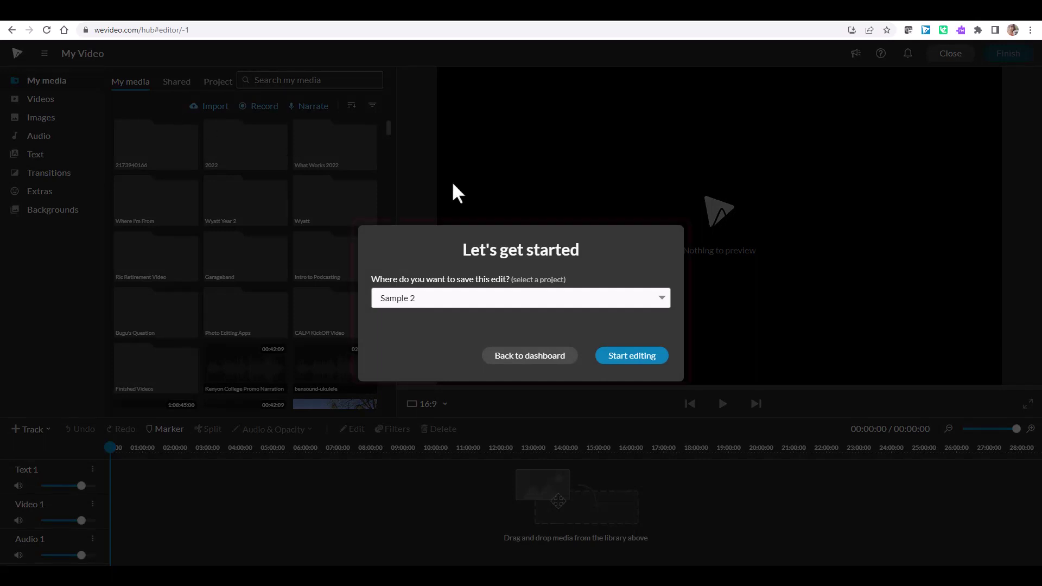
Choose the Sample project as the save location for the edit and start editing.
left_click(500, 298)
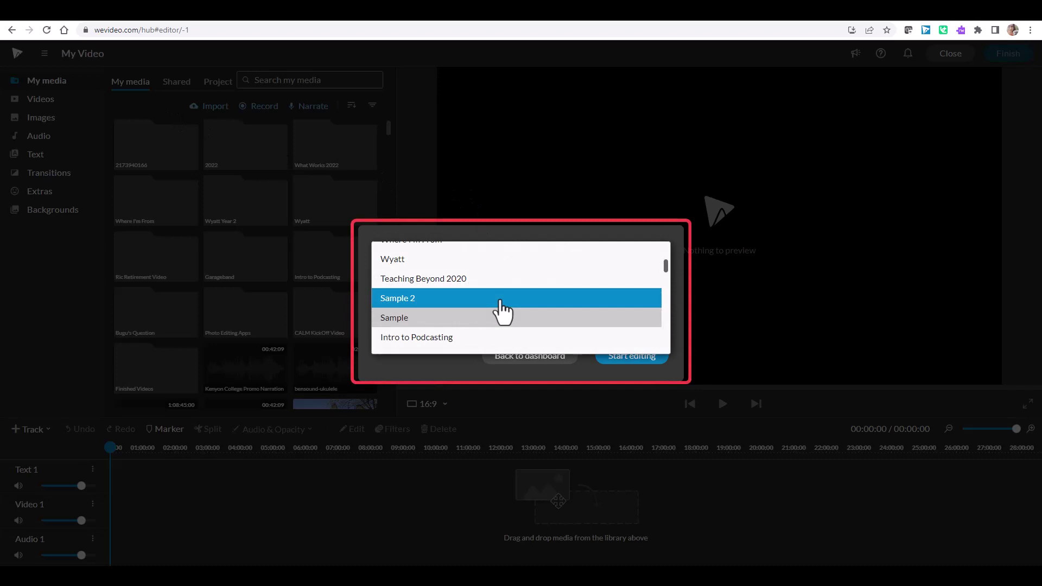
scroll(500, 307, "up", 2)
scroll(500, 306, "down", 4)
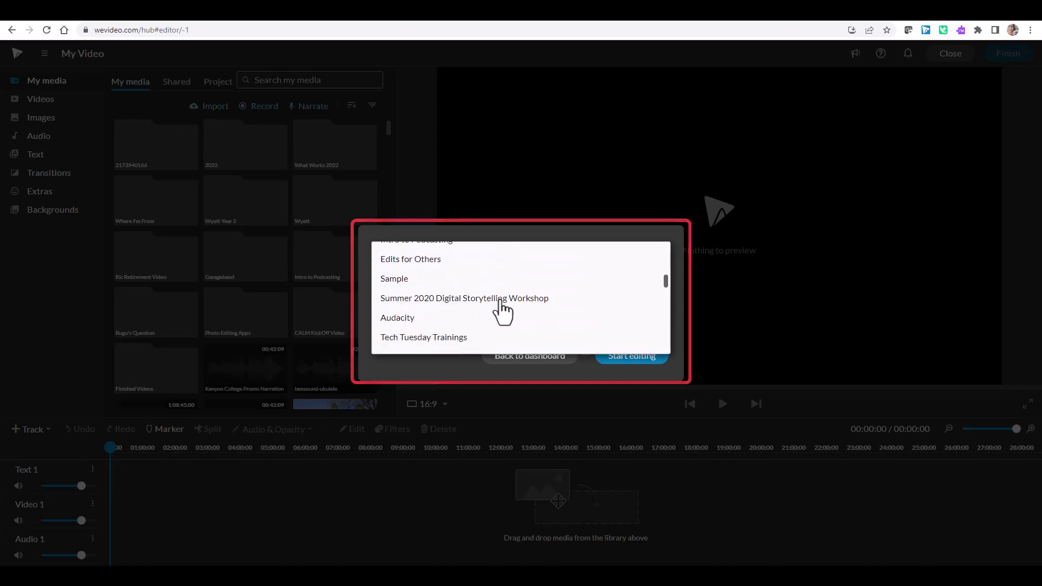
scroll(501, 306, "down", 5)
scroll(501, 306, "up", 8)
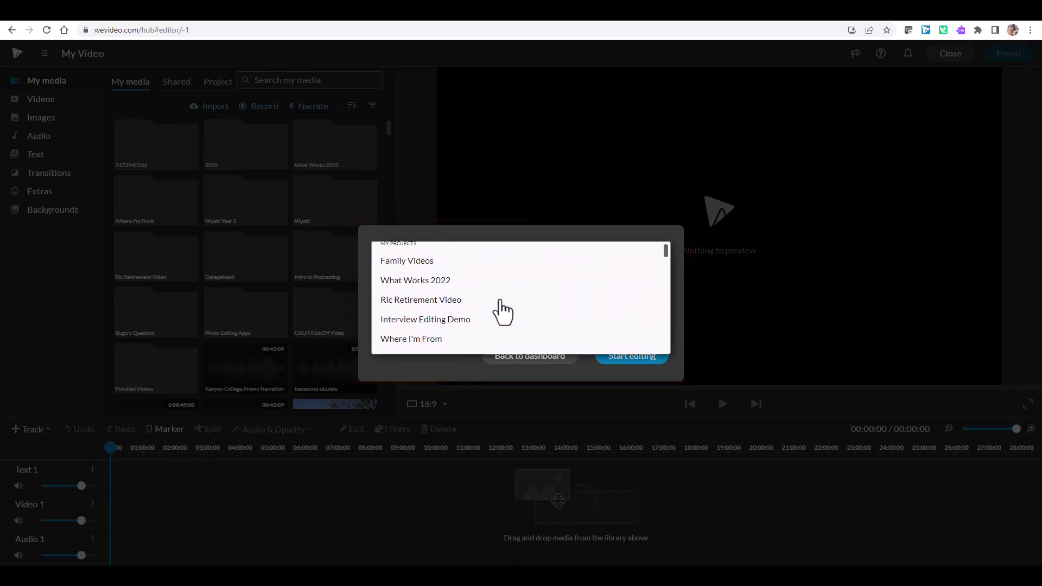
scroll(500, 314, "down", 1)
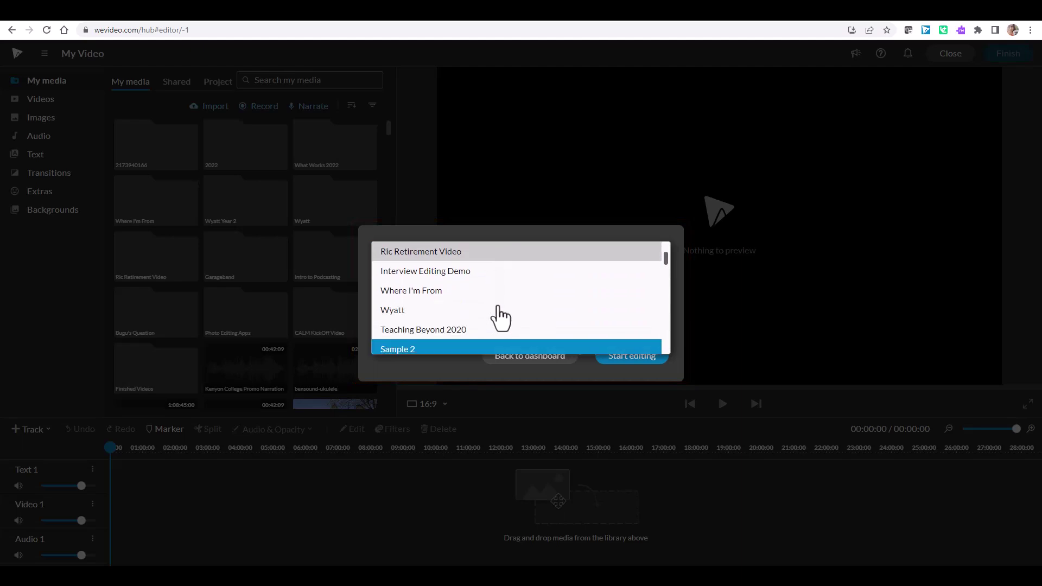
scroll(500, 315, "down", 1)
left_click(448, 313)
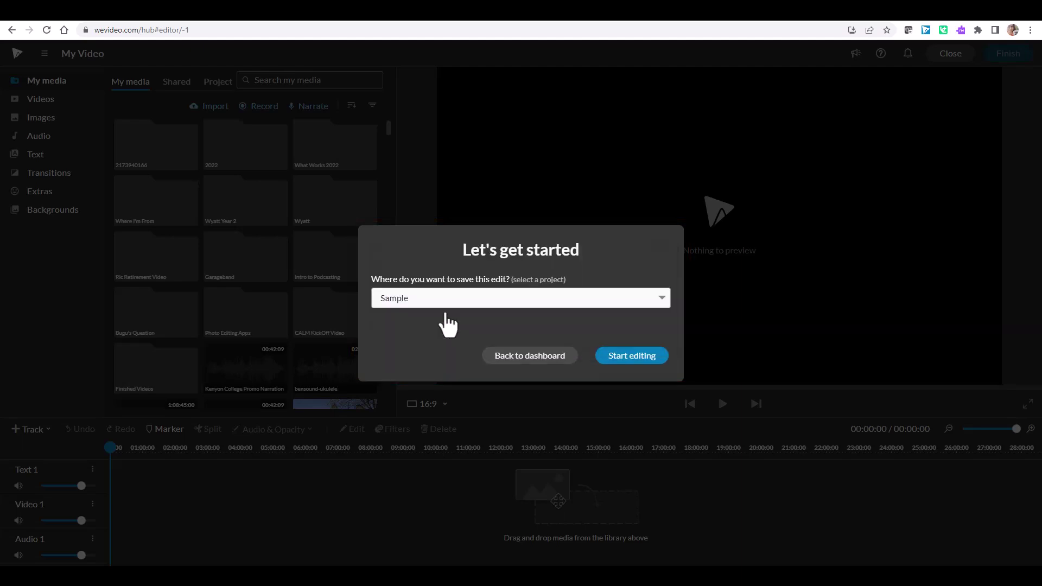
left_click(649, 357)
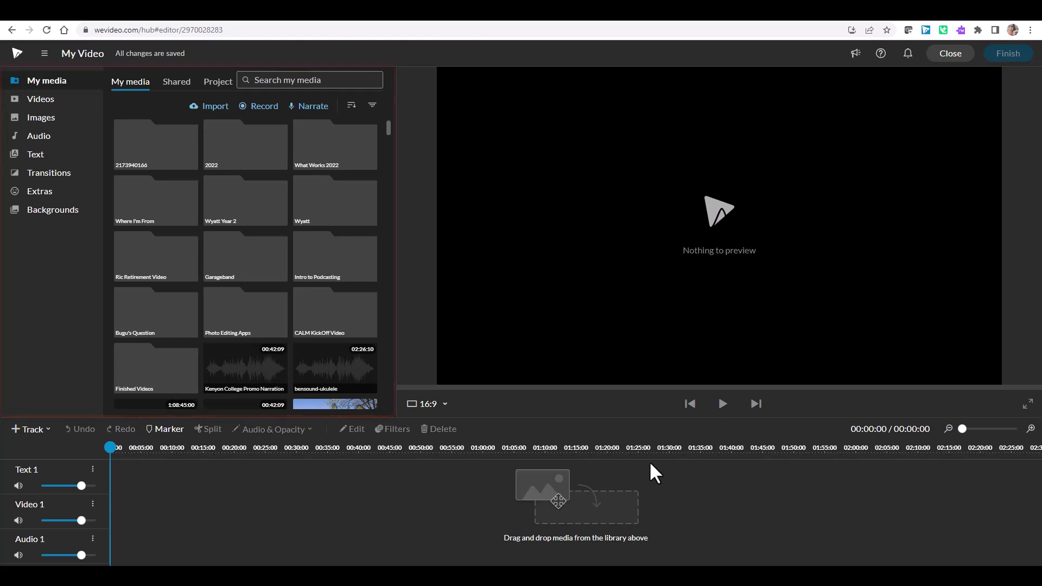
View the media import options and the available recording sources, closing each without adding anything.
left_click(206, 108)
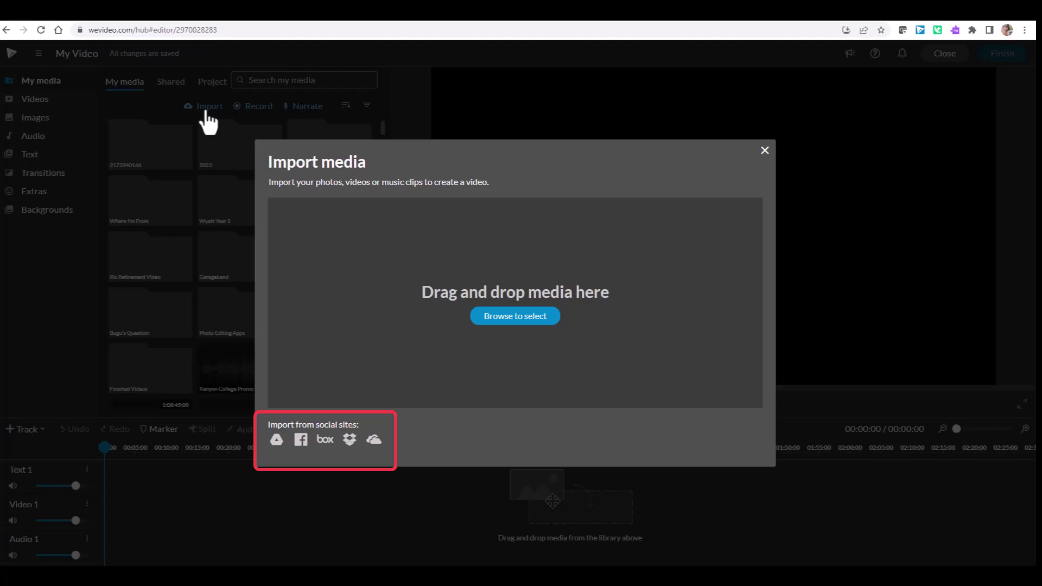
left_click(765, 151)
left_click(270, 108)
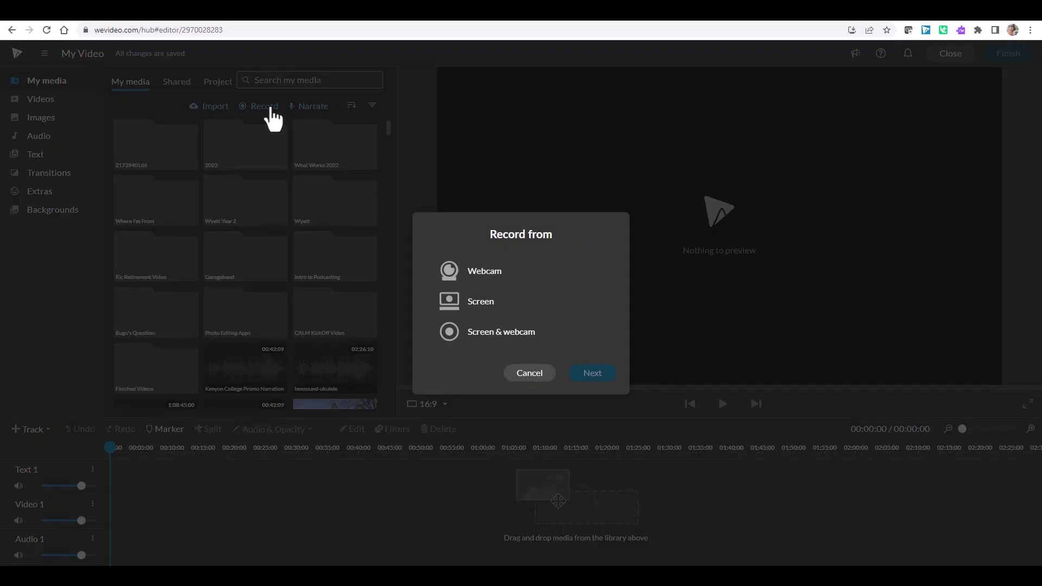
left_click(530, 374)
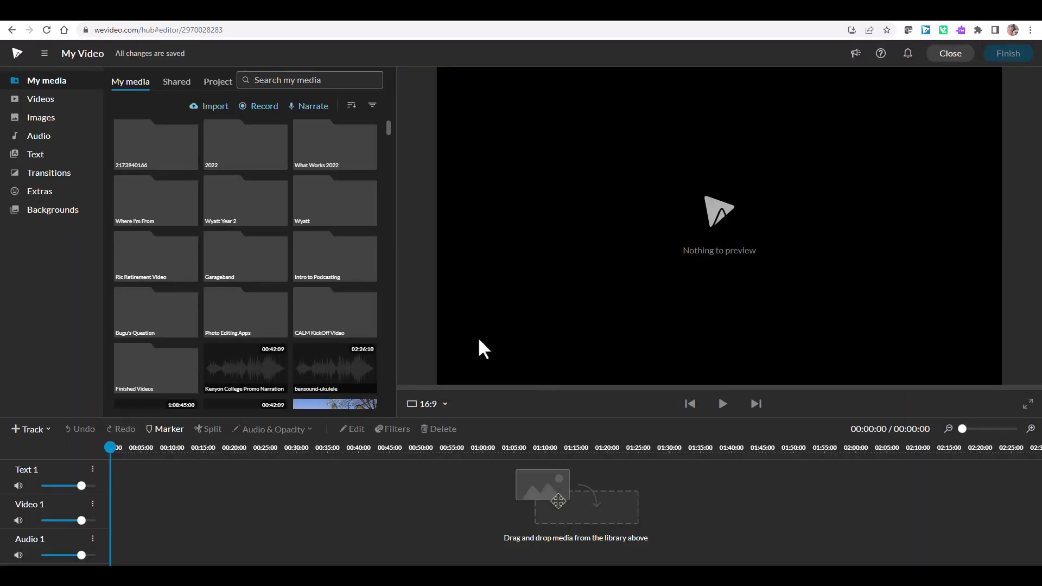
Check which audio sources are offered for recording a voice narration, and cancel the recording.
left_click(307, 111)
left_click(475, 282)
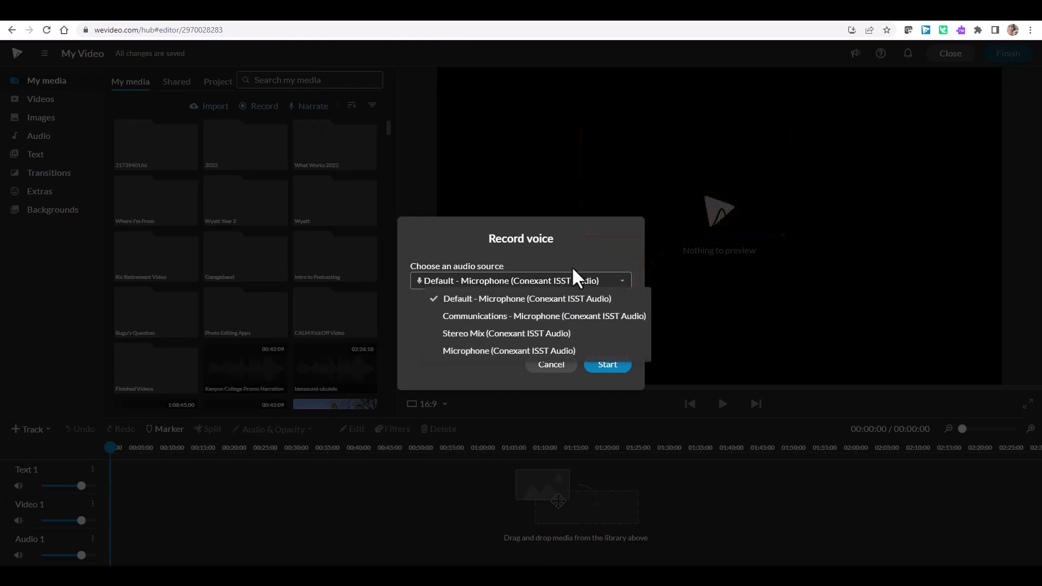
left_click(531, 368)
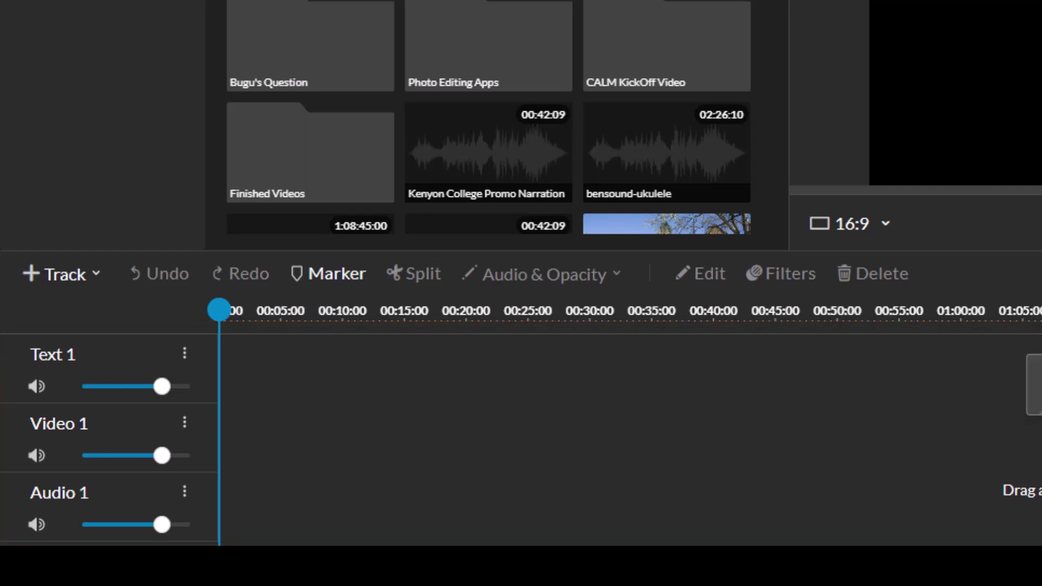
Add the Kenyon College Promo Narration to Audio 1 and the Ascension and FY Quad images in sequence to Video 1.
scroll(461, 50, "down", 2)
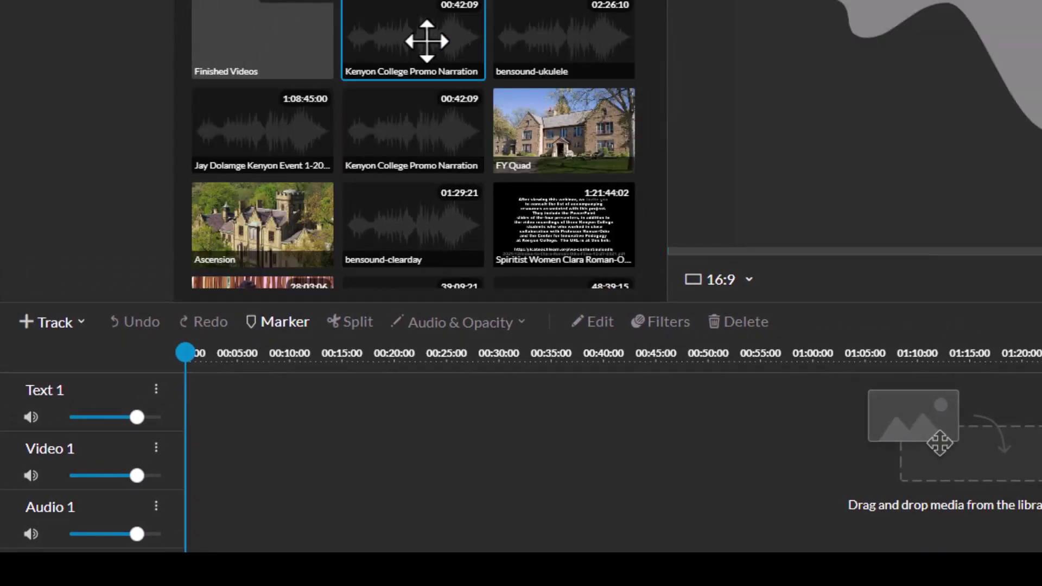
left_click_drag(426, 37, 201, 518)
left_click_drag(272, 225, 212, 458)
left_click_drag(539, 128, 248, 471)
Place the blue Name and Description caption at the start of the Text 1 track.
left_click(56, 0)
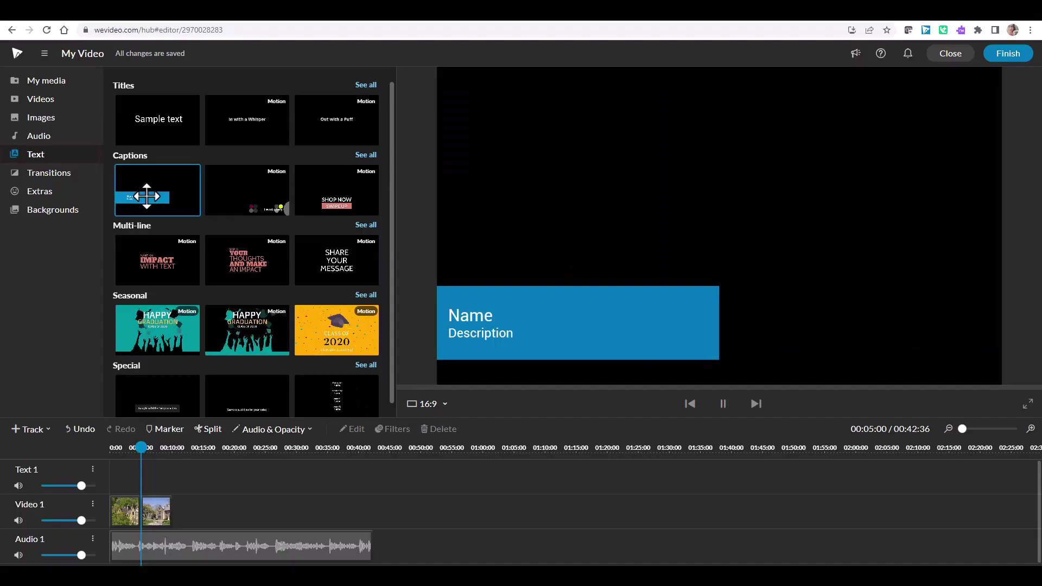
left_click_drag(246, 0, 213, 274)
left_click_drag(136, 386, 126, 473)
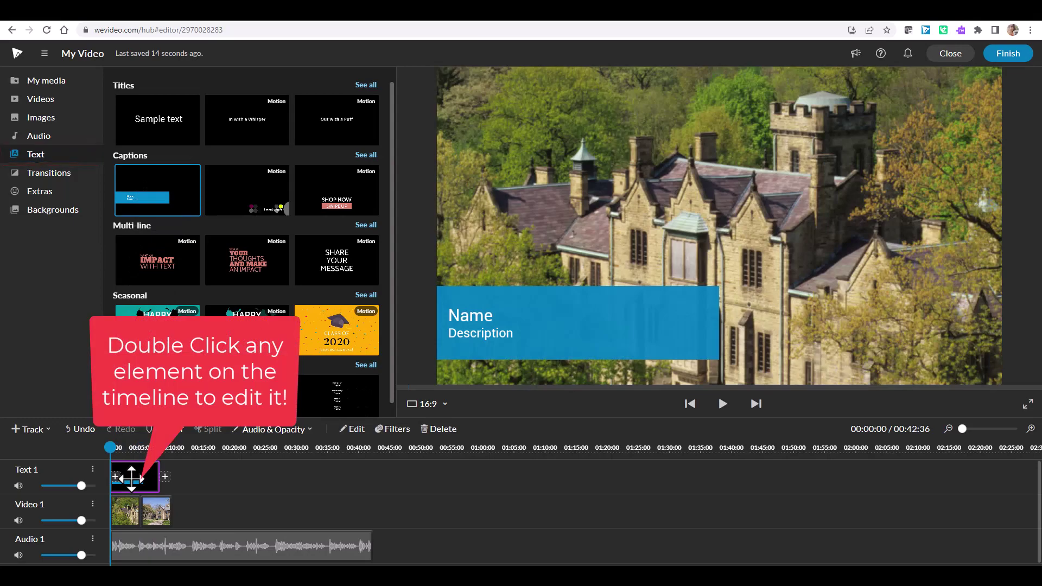
Replace the caption's placeholder text with "Kenyon College" on the first line and "Gambier, Ohio" on the second.
double_click(131, 478)
type("Ken")
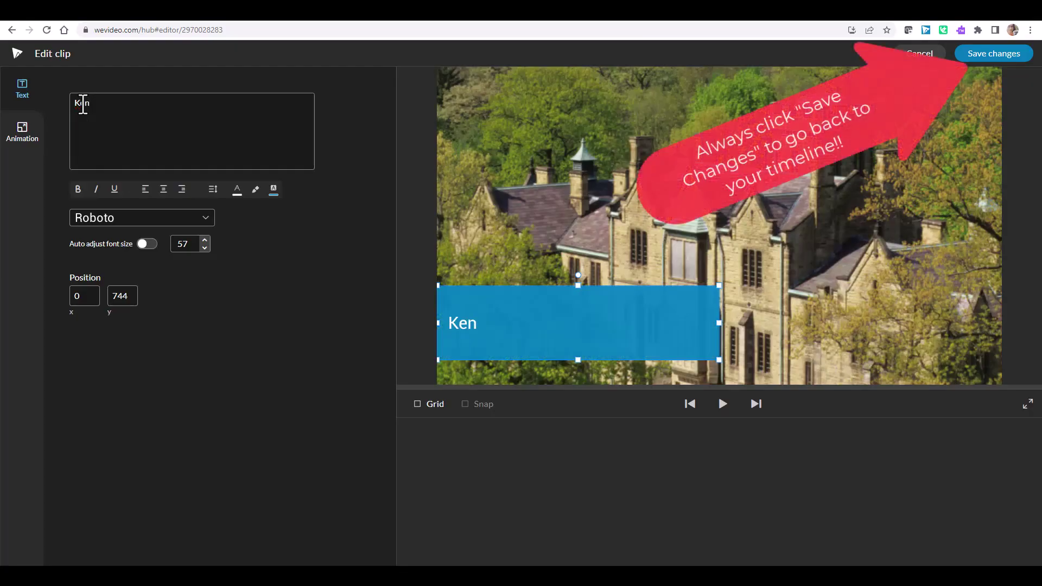
type("yon College")
key("Return")
type("Gambier")
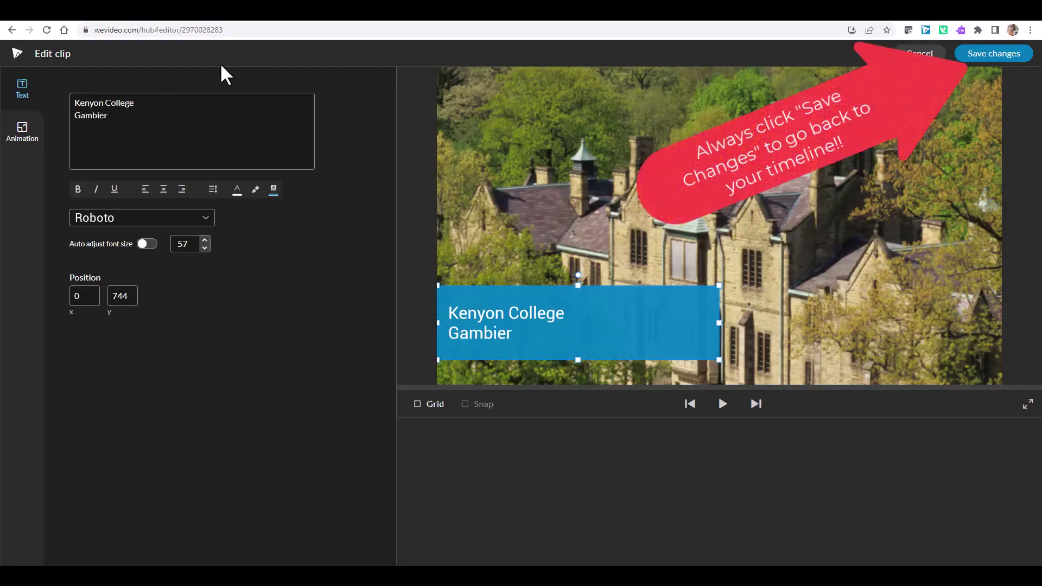
type(", Ohio")
Change the caption's background colour to dark purple and save the clip changes.
key("ctrl+a")
left_click(273, 189)
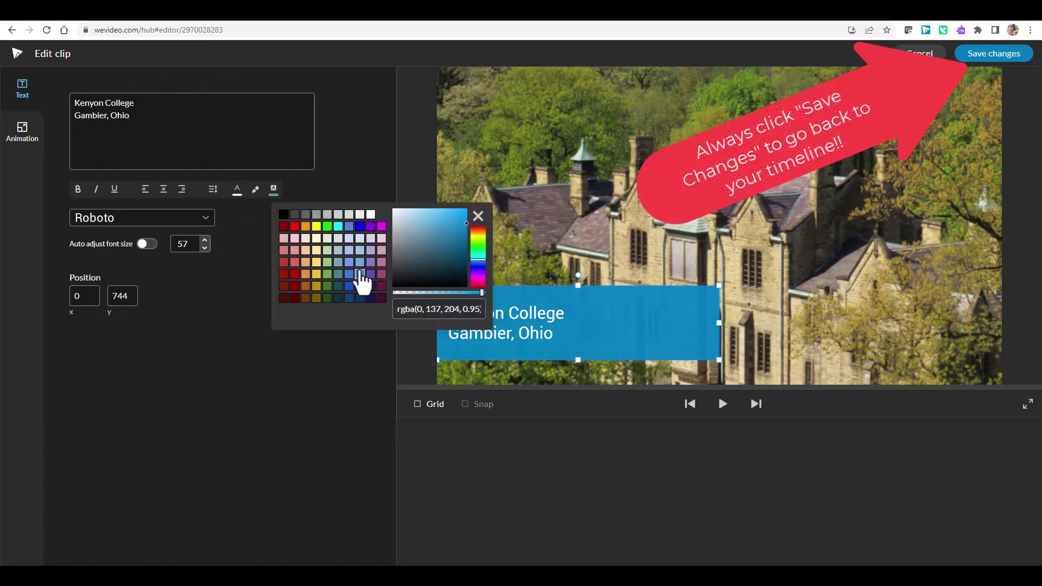
left_click(371, 286)
left_click(345, 162)
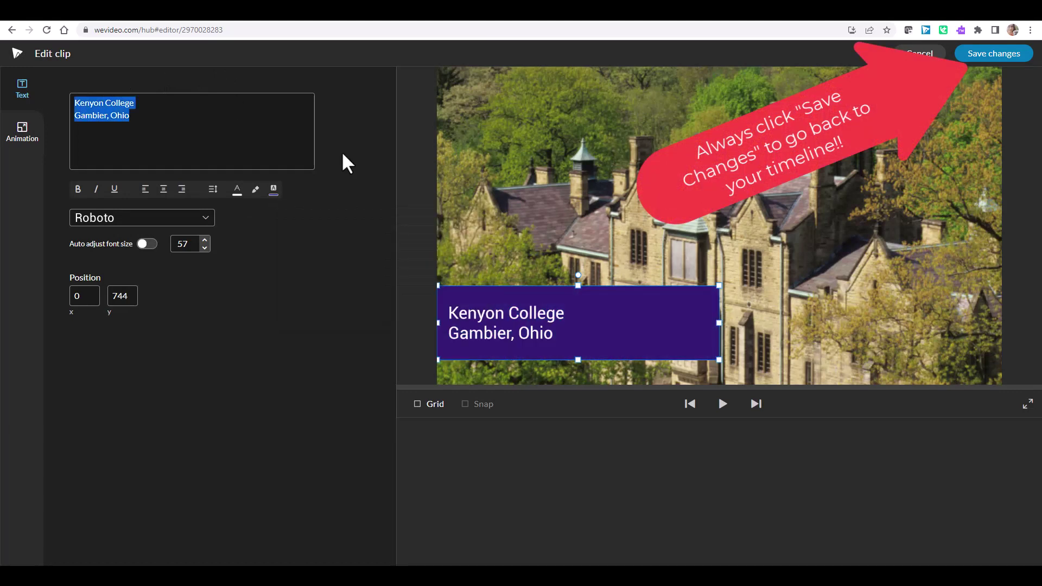
left_click(993, 64)
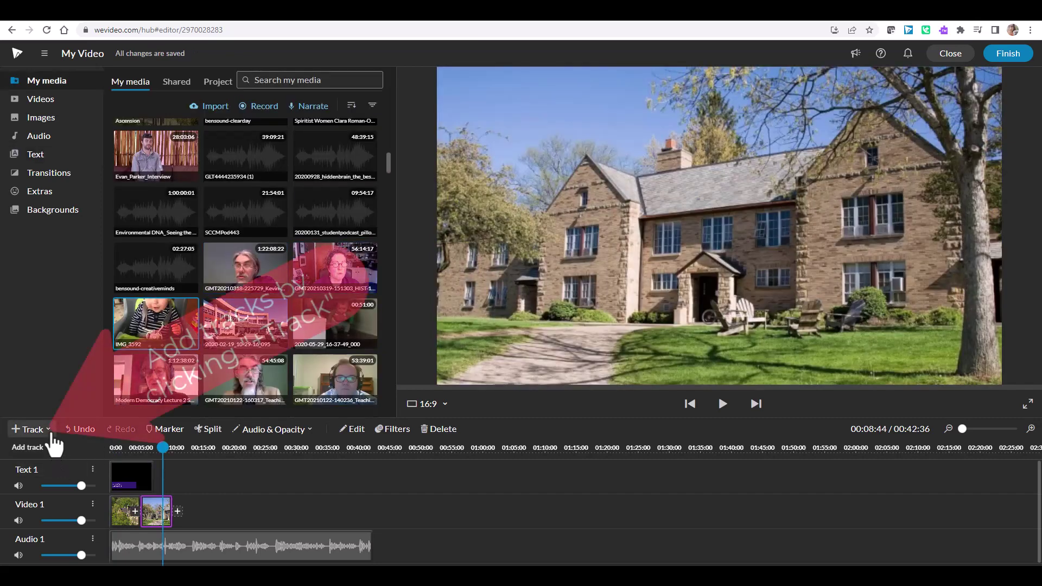
Add a second video/text track and trim the caption clip's end to match the end of the first image.
left_click(51, 434)
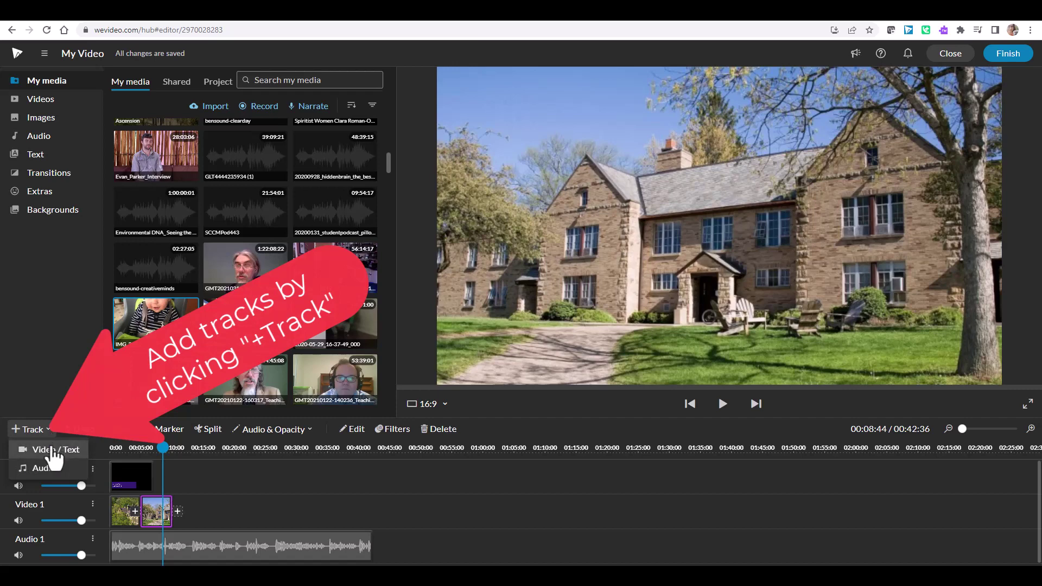
left_click(54, 450)
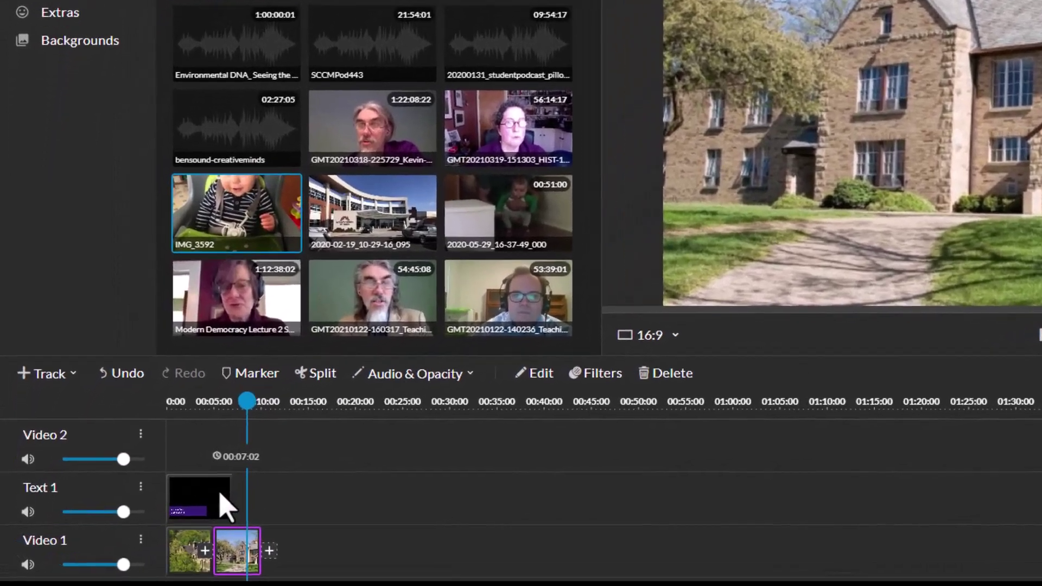
left_click(220, 494)
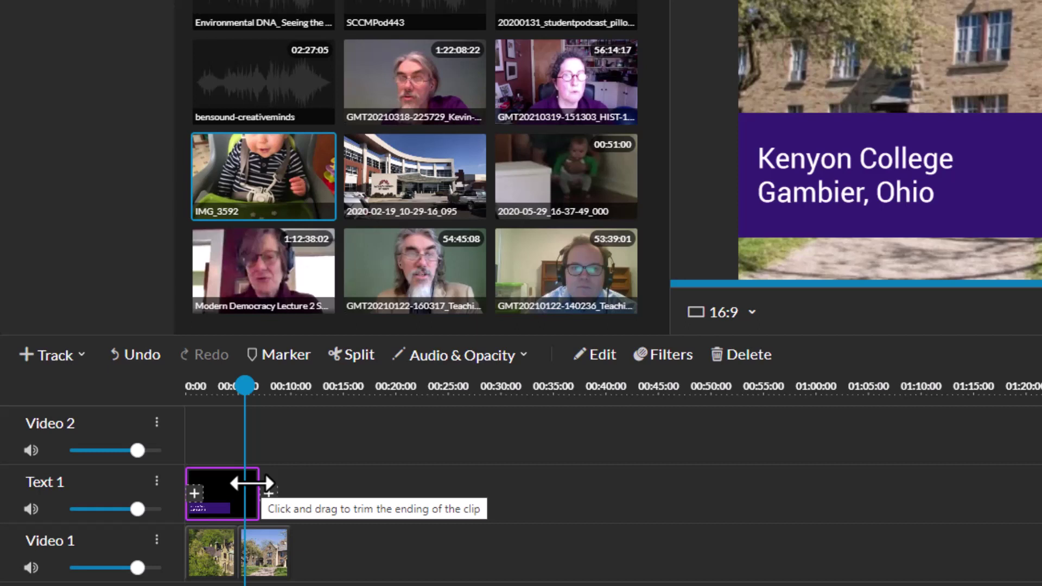
left_click_drag(252, 483, 232, 482)
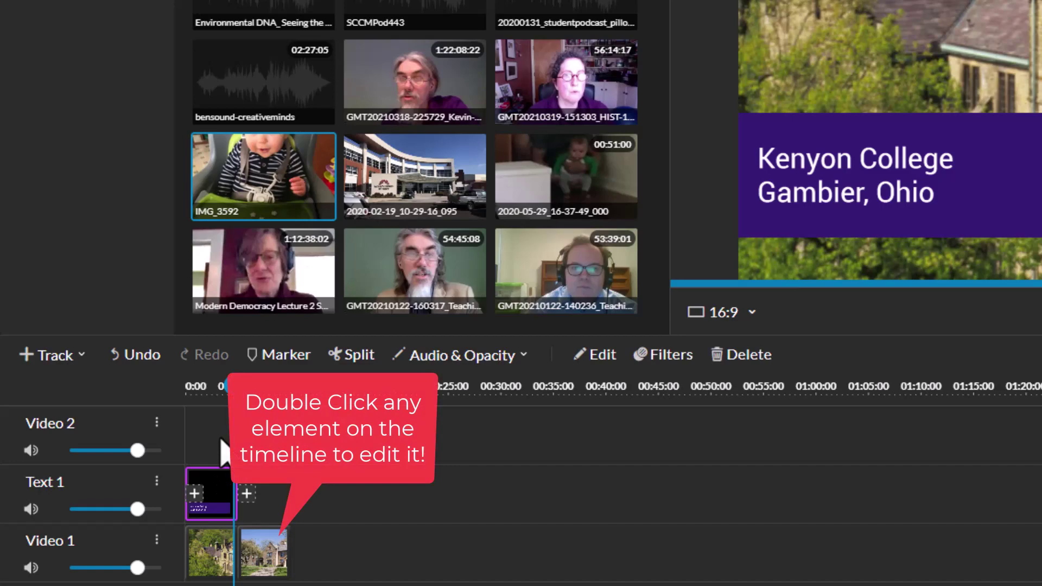
Open the second campus image on the Video 1 track for editing and switch between its animation start and end positions.
left_click(263, 550)
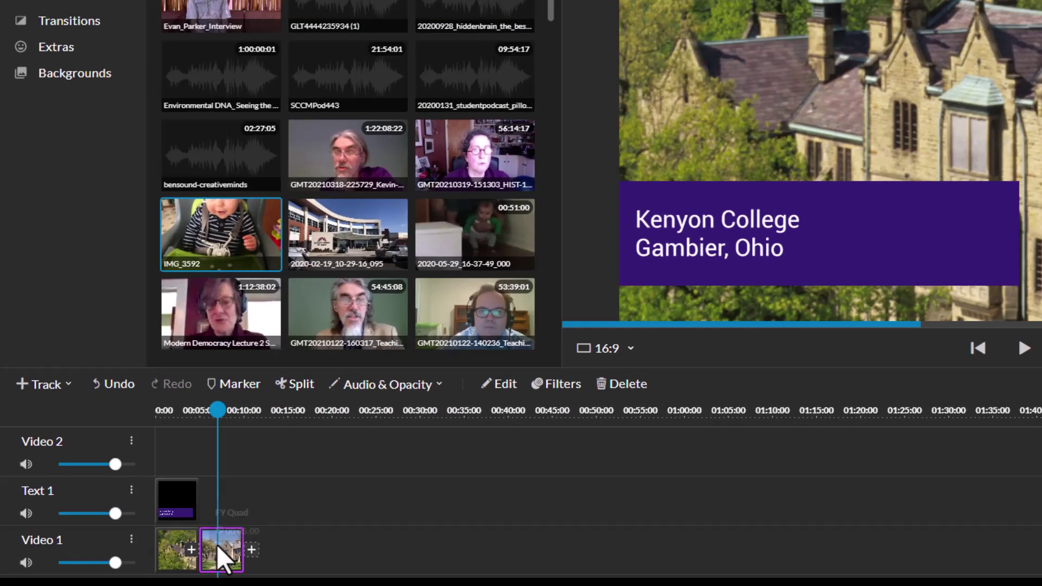
double_click(217, 546)
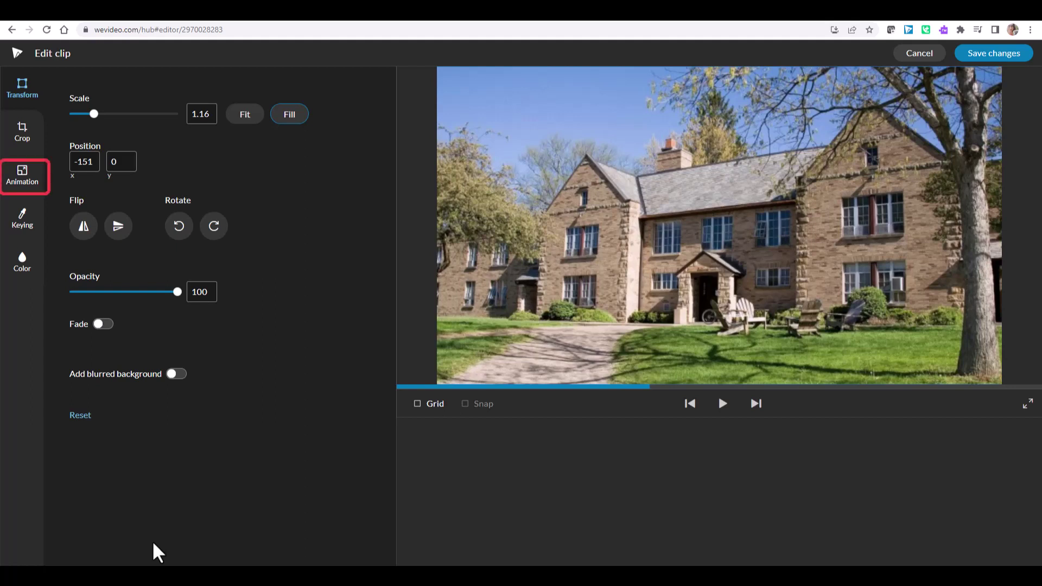
left_click(24, 176)
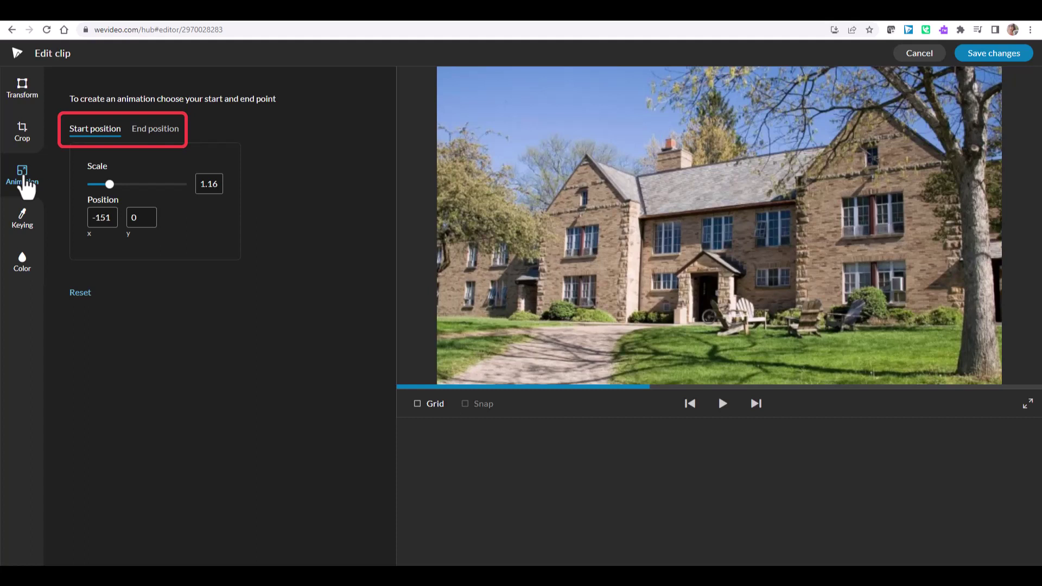
left_click(145, 133)
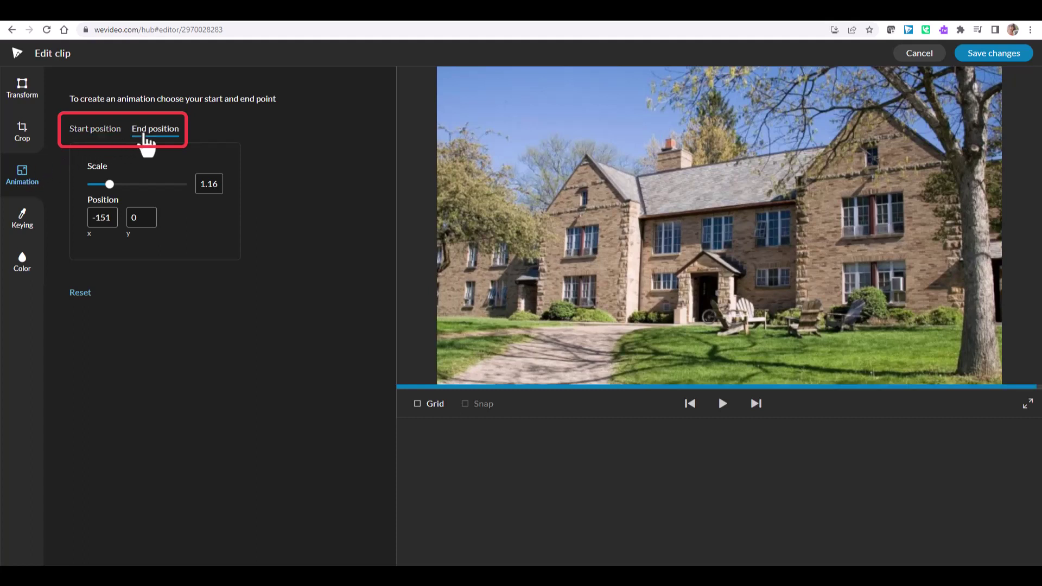
left_click(109, 143)
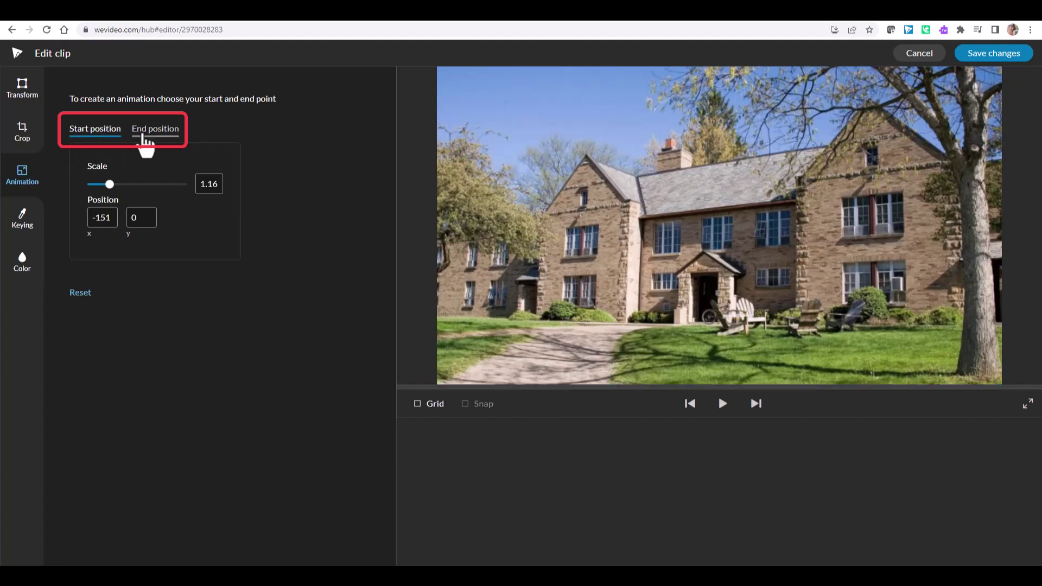
left_click(145, 142)
left_click(108, 142)
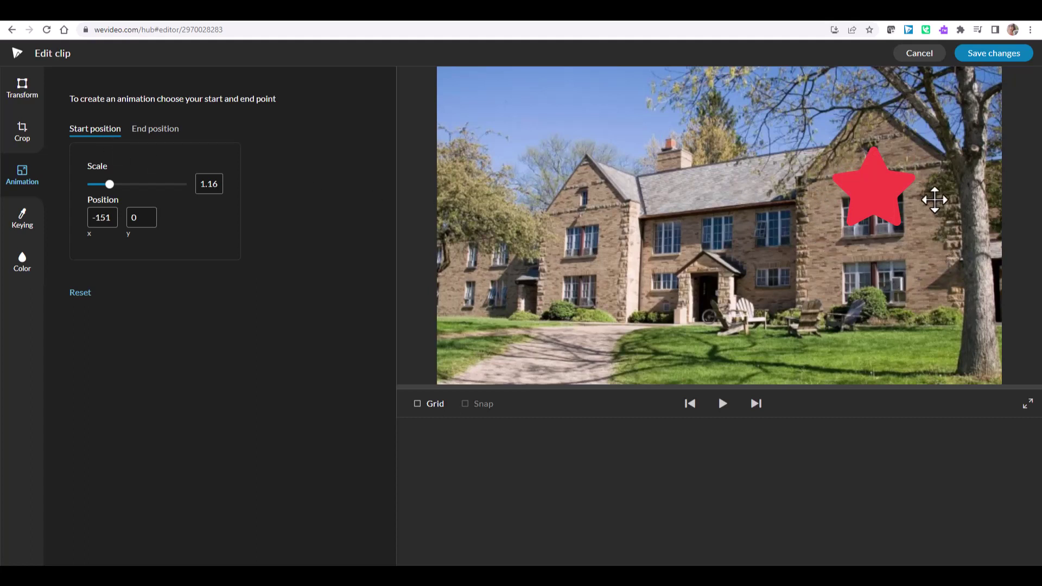
Set the animation's end position to scale 2.23 framed on the upper windows beside the tree, preview it and save the changes.
left_click(163, 136)
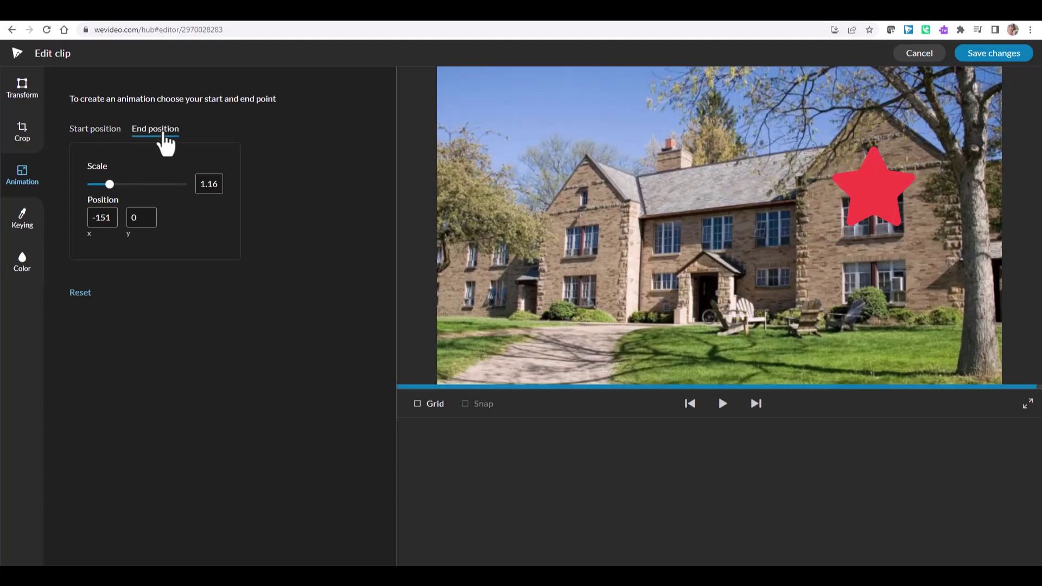
mouse_move(112, 181)
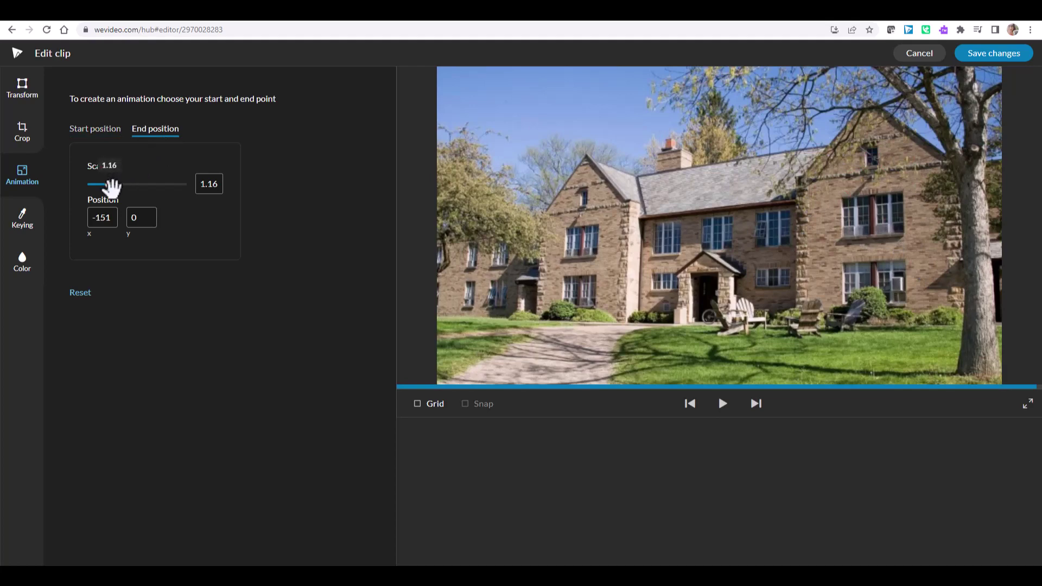
left_click_drag(112, 184, 130, 184)
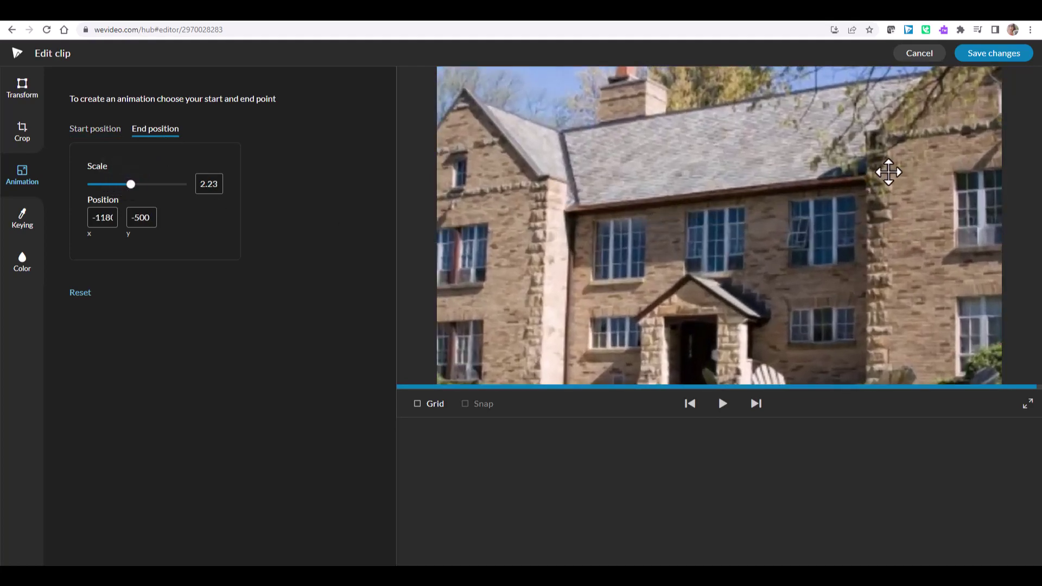
left_click_drag(888, 172, 670, 230)
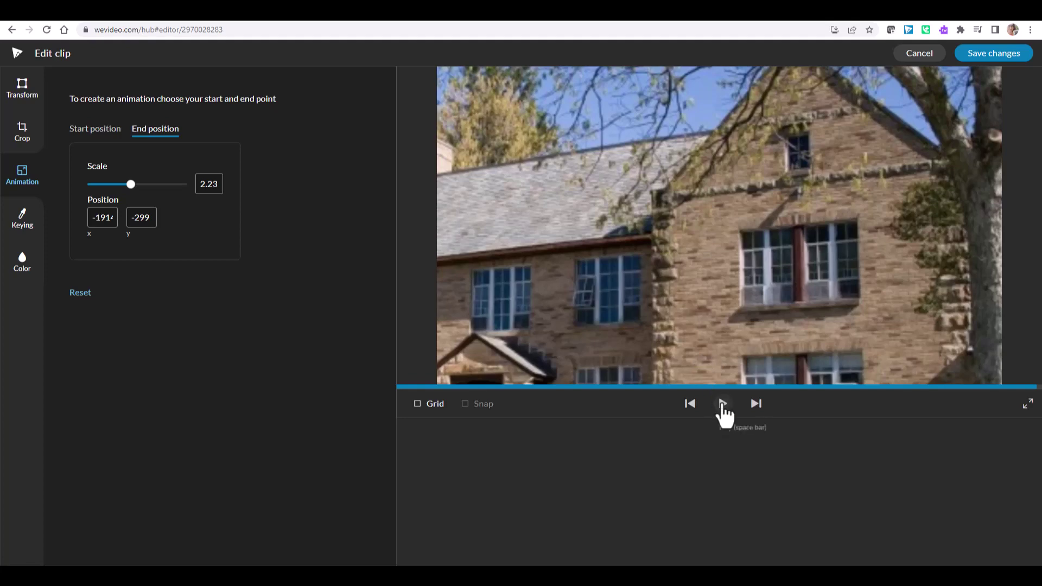
left_click(723, 405)
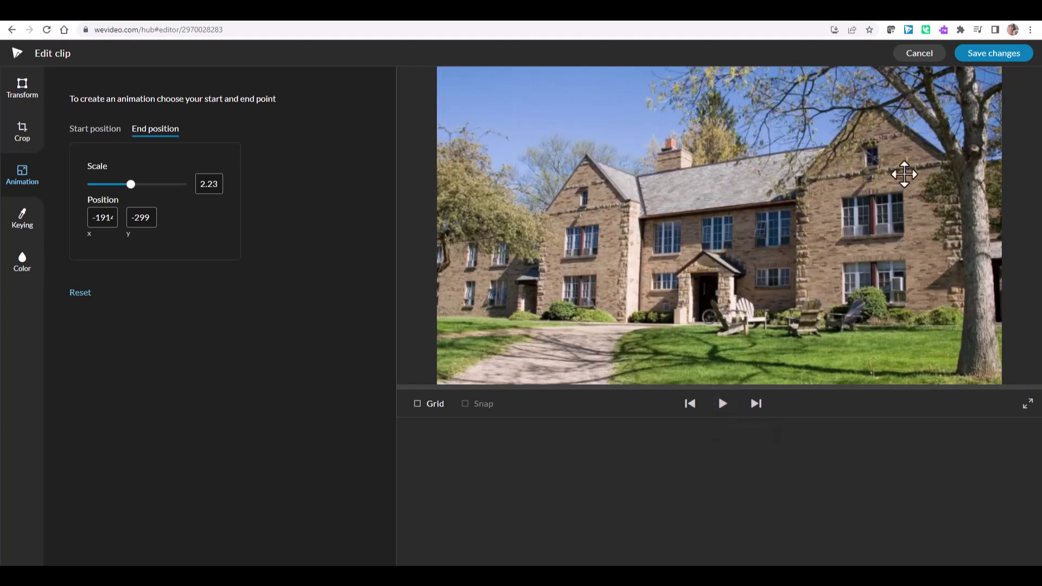
left_click(990, 54)
Place IMG_3592 on the Video 1 track at about 15 seconds, add a blurred background to it and save the changes.
left_click_drag(153, 322, 218, 545)
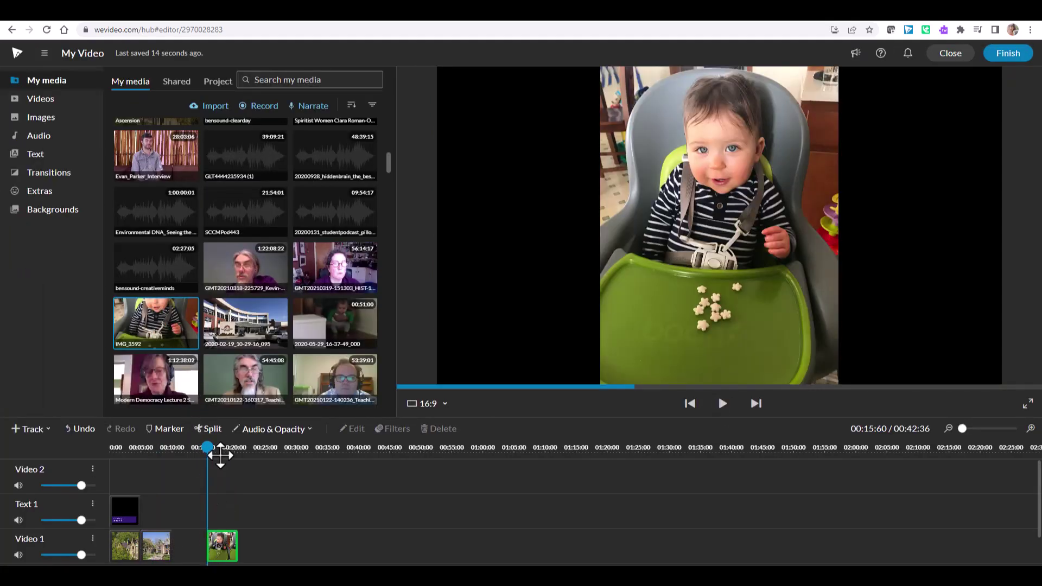
double_click(226, 542)
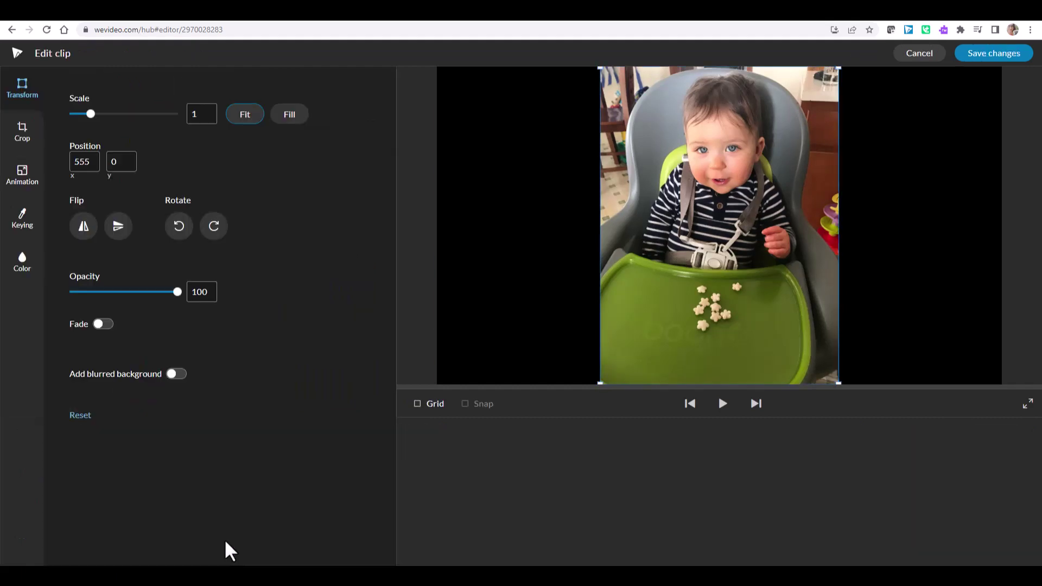
left_click(177, 374)
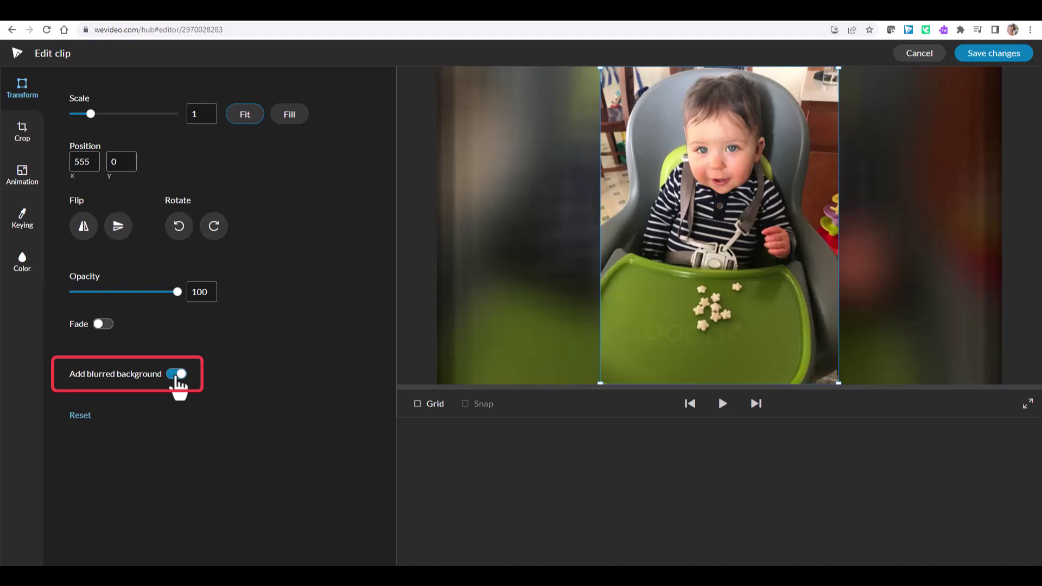
left_click(998, 55)
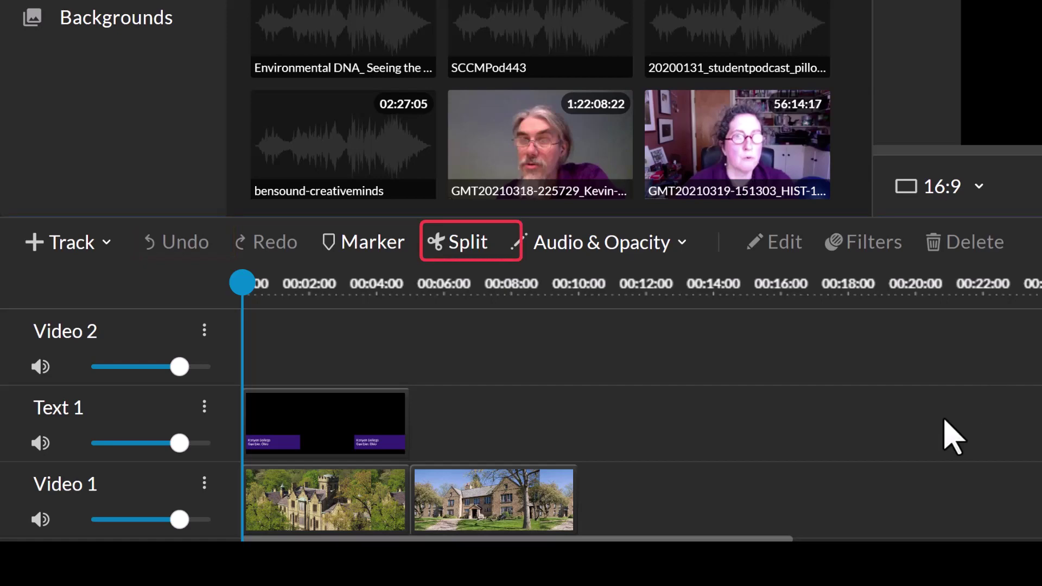
Split the narration on the Audio 1 track at about 13 seconds and again at about 21 seconds.
scroll(937, 430, "down", 1)
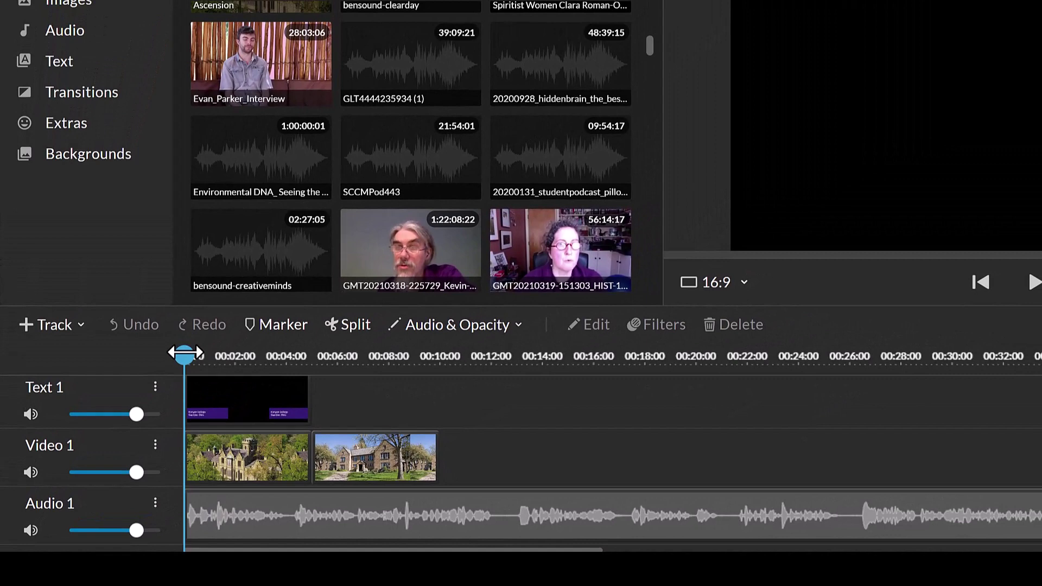
left_click_drag(239, 286, 508, 306)
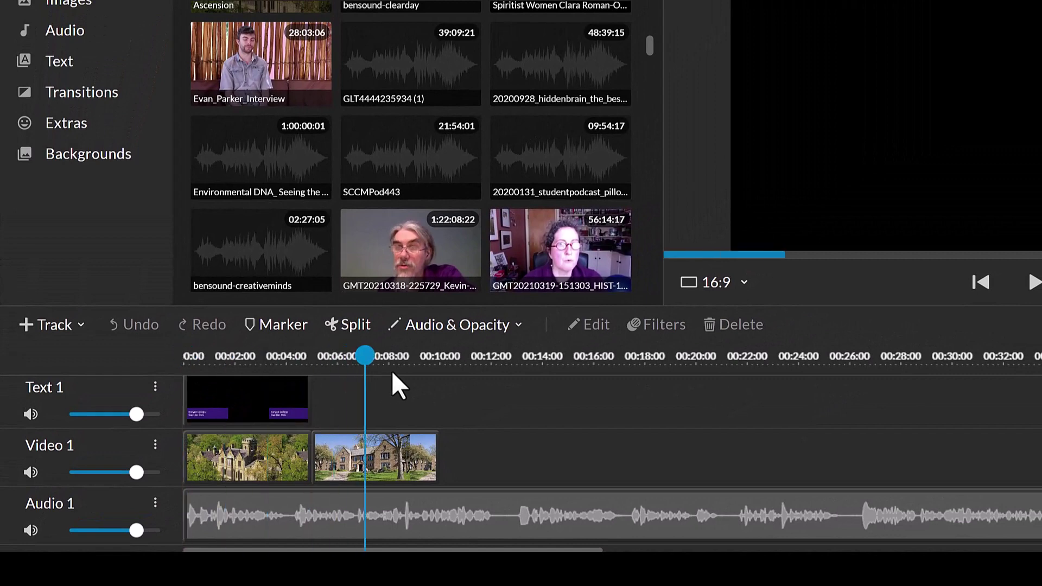
left_click_drag(393, 373, 726, 374)
left_click(519, 514)
left_click(343, 340)
left_click(734, 516)
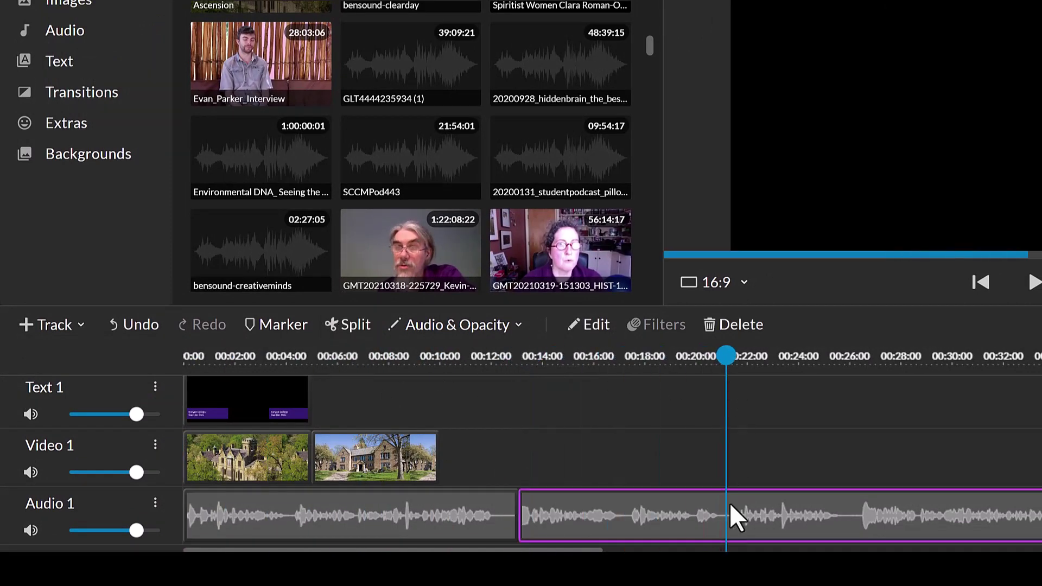
left_click(348, 326)
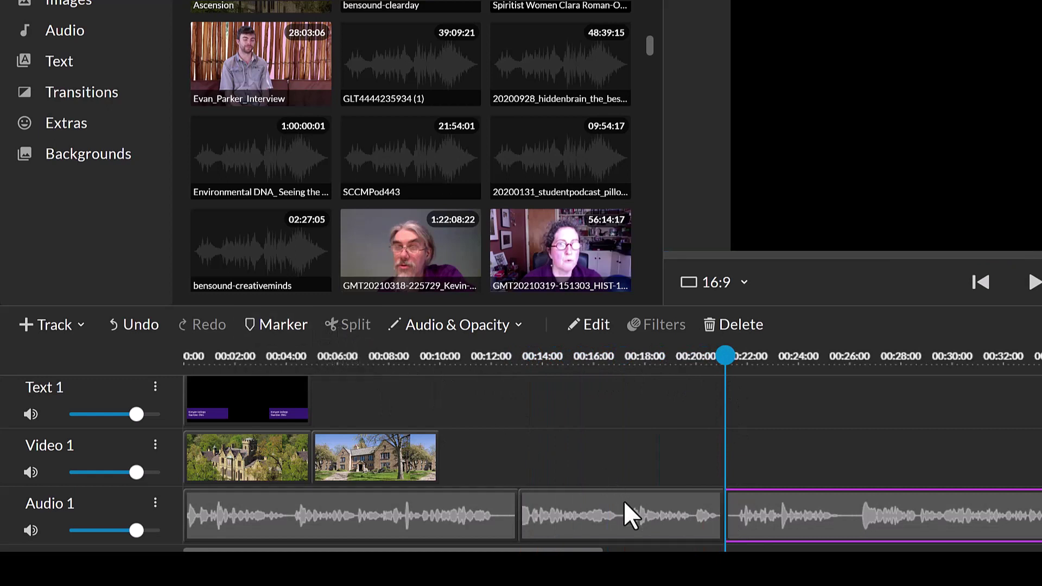
Delete the middle narration segment and move the remaining audio back to close the gap.
left_click_drag(629, 512, 625, 483)
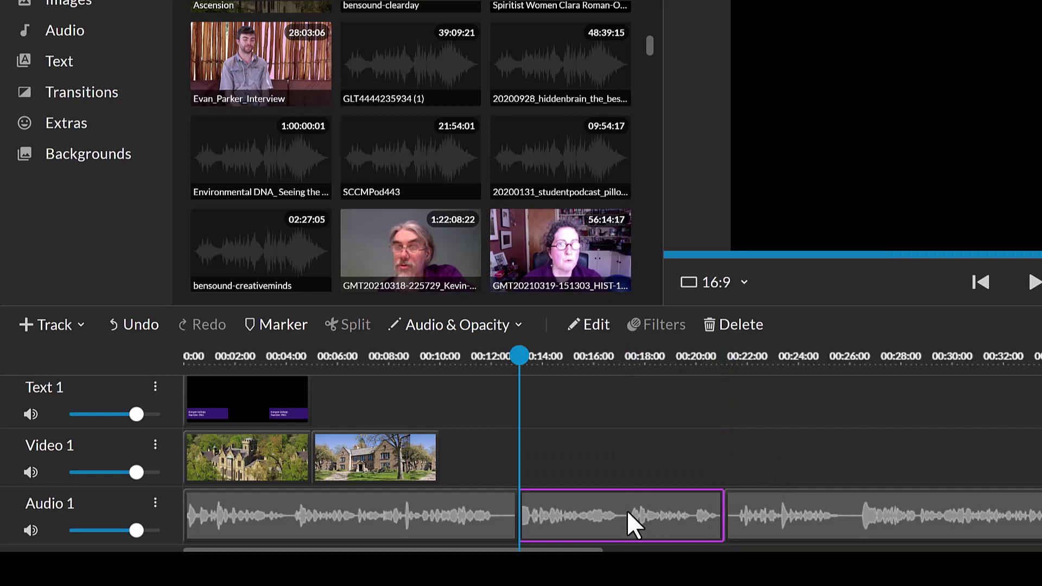
left_click(731, 324)
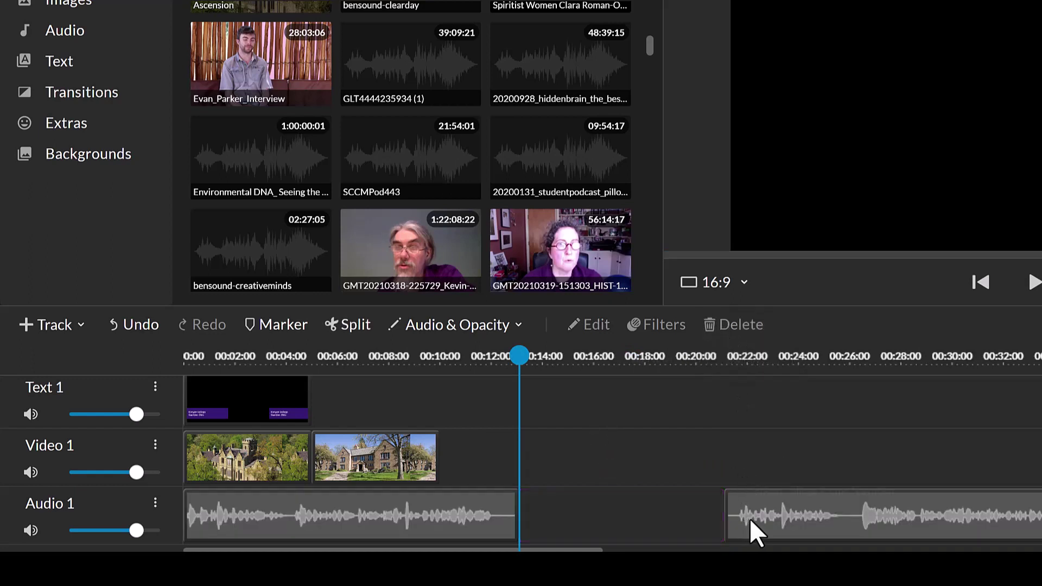
left_click_drag(766, 510, 567, 507)
Browse the transitions and add a Cross fade between the two campus images on the Video 1 track.
left_click(74, 98)
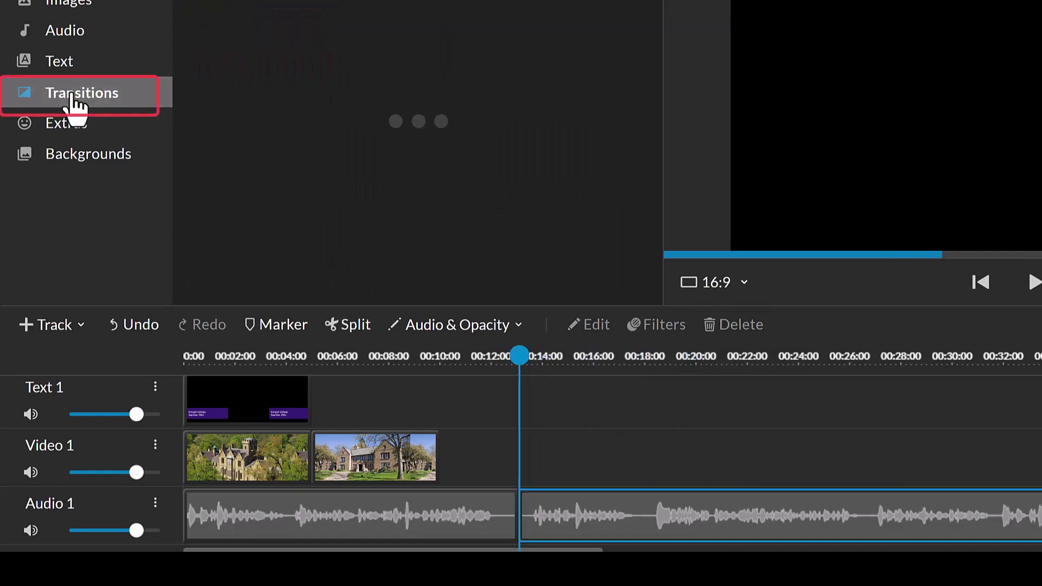
scroll(380, 135, "down", 15)
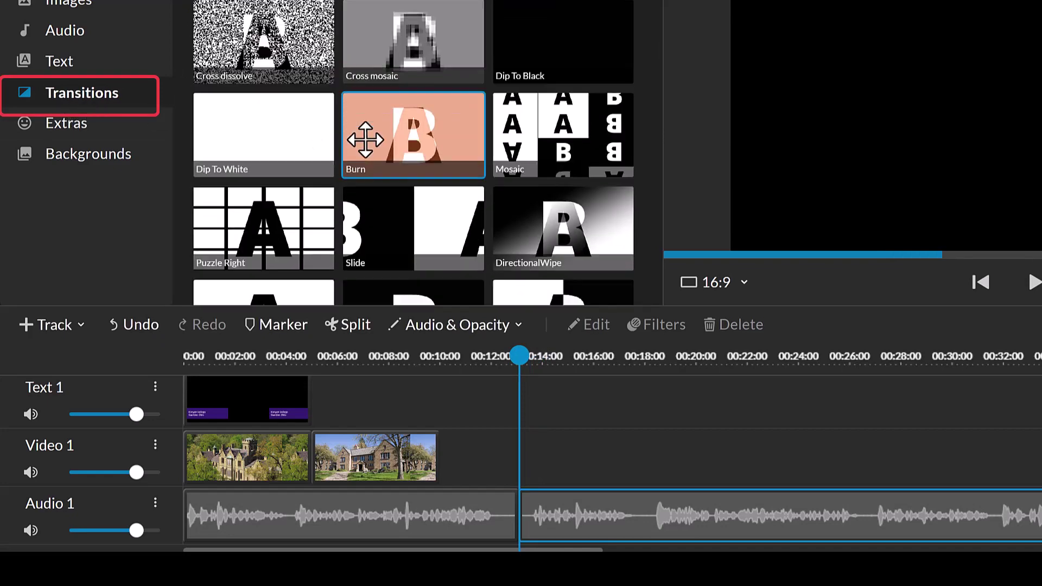
scroll(365, 140, "down", 2)
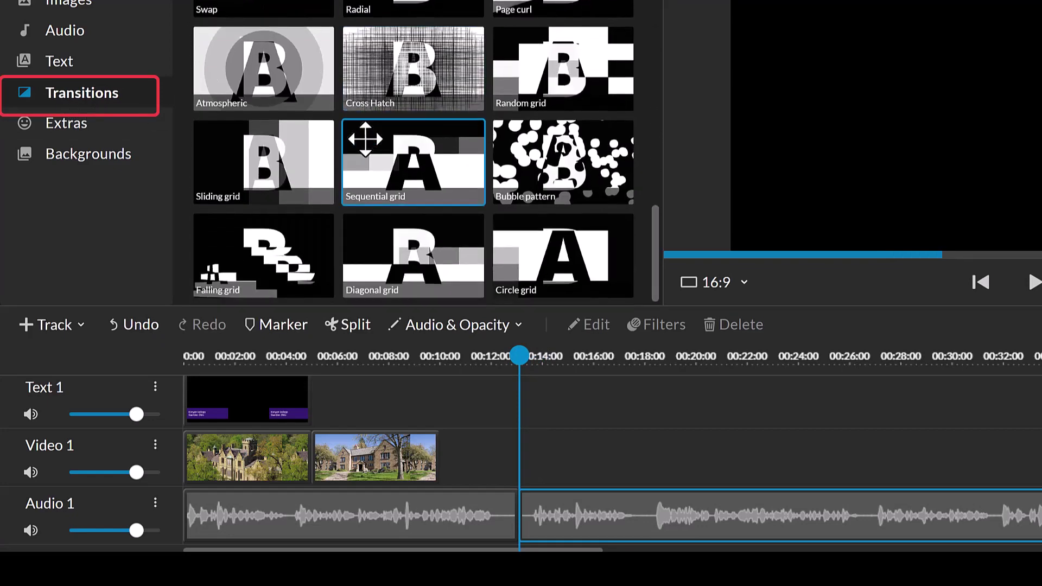
scroll(365, 140, "up", 15)
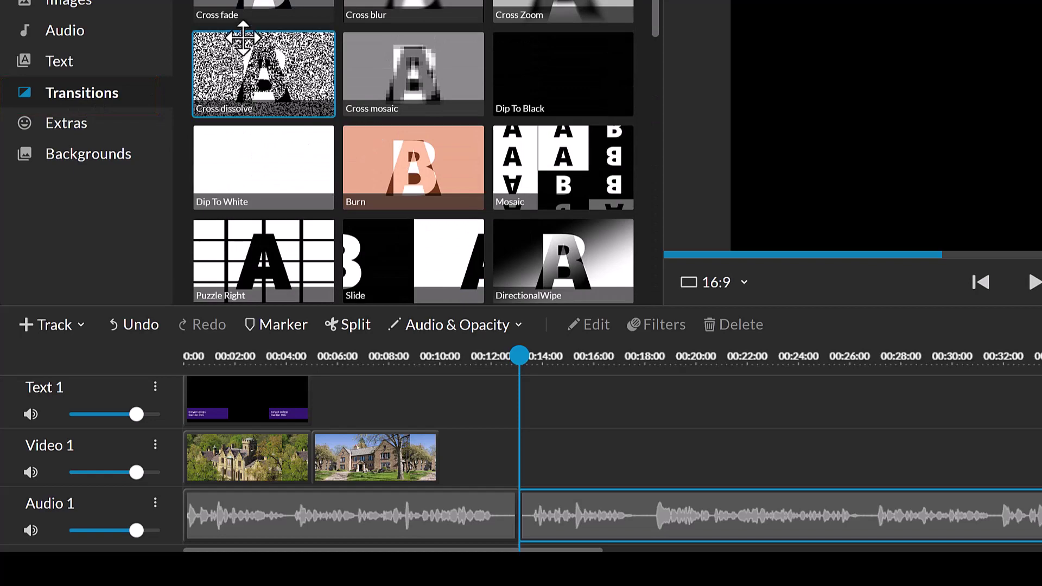
left_click(232, 12)
left_click_drag(282, 157, 311, 465)
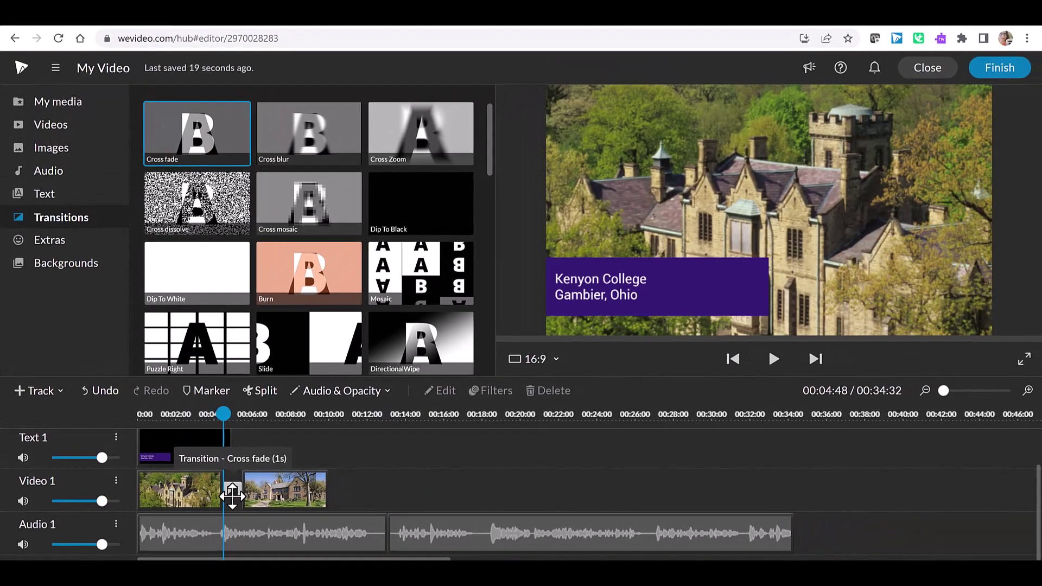
Search the stock videos for "typing" and place the 10-second laptop typing clip on Video 1 at about 14 seconds.
left_click(52, 126)
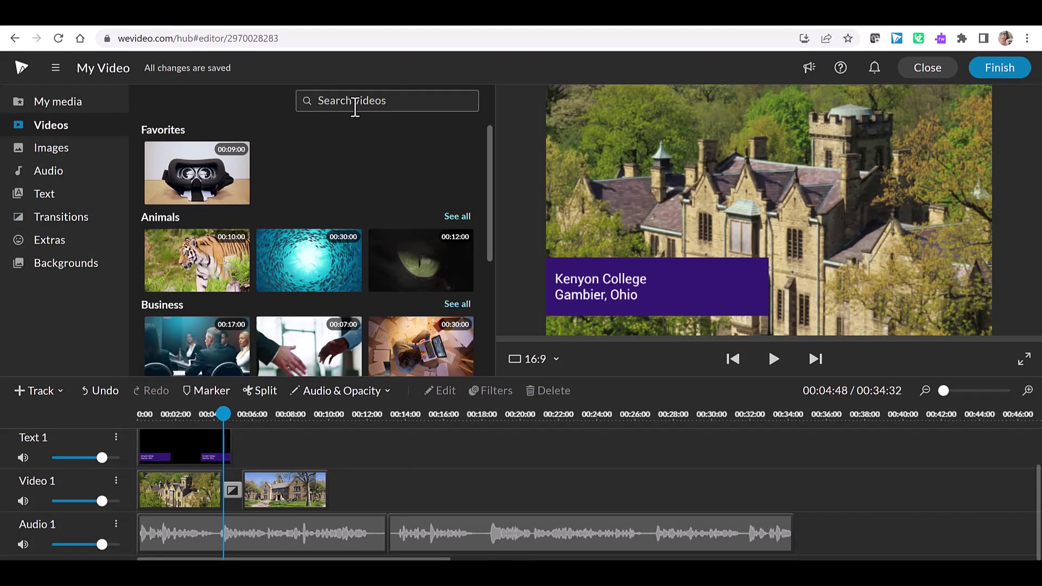
left_click(355, 103)
type("typing")
key("Return")
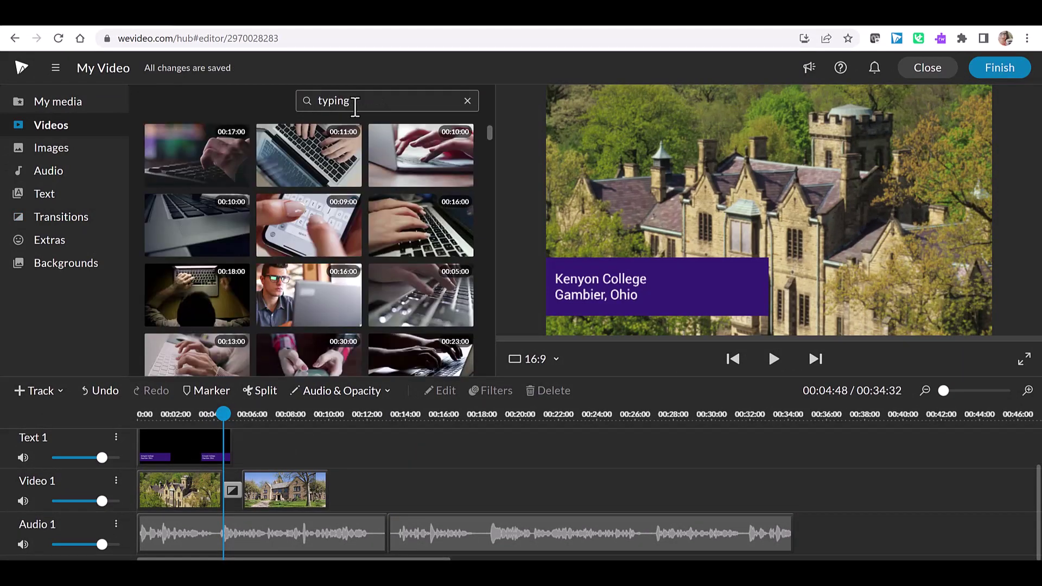
left_click(421, 225)
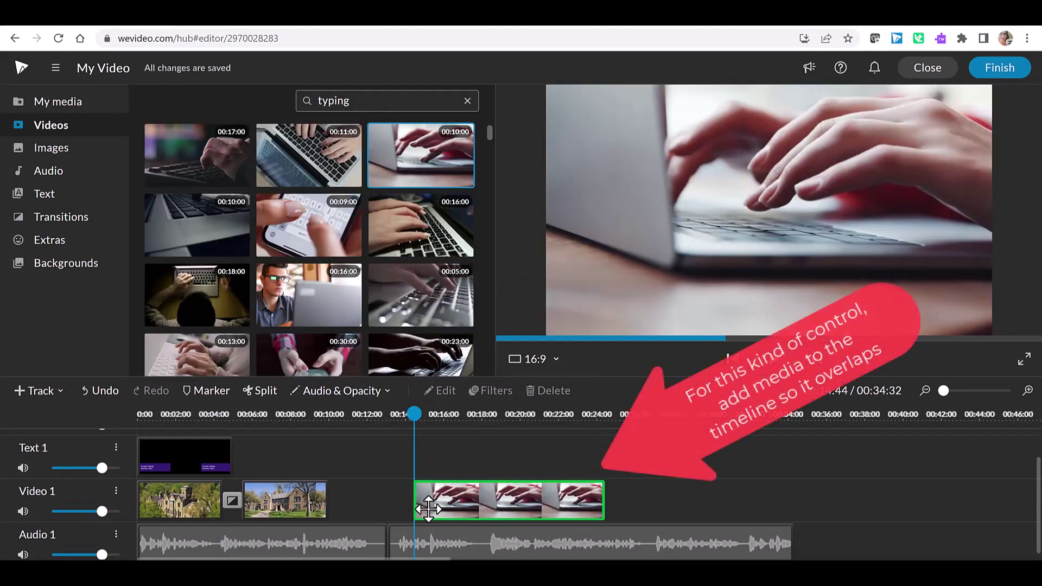
Search the stock videos for "big city" and place the 29-second street-crossing clip on Text 1, aligned with the typing clip's start.
double_click(393, 101)
type("big")
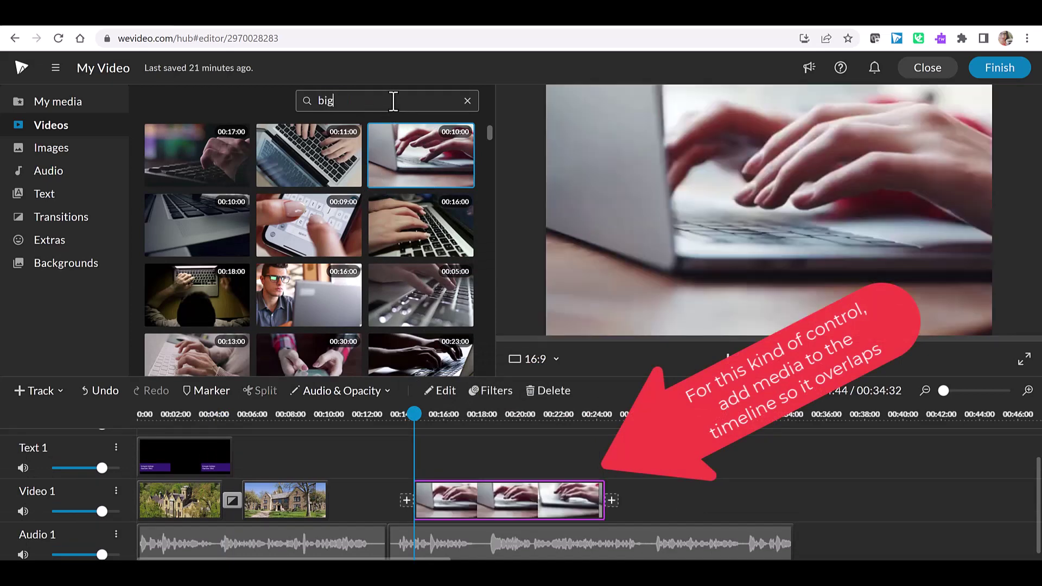
type(" city")
key("Return")
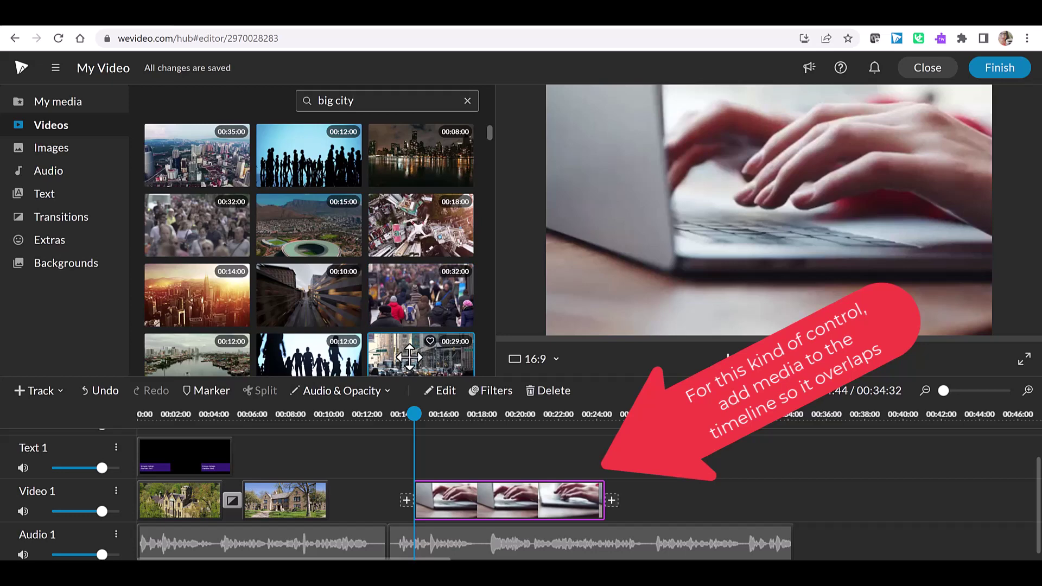
left_click_drag(411, 356, 442, 456)
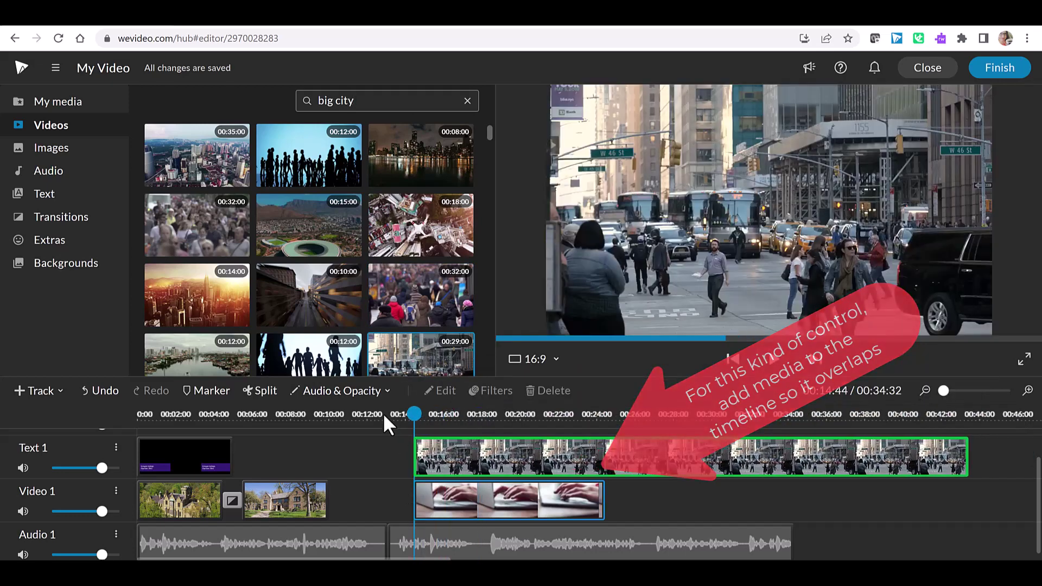
Show the opacity levels, lower the street-crossing clip's opacity to about halfway at its start and end, and play the blend.
left_click(373, 390)
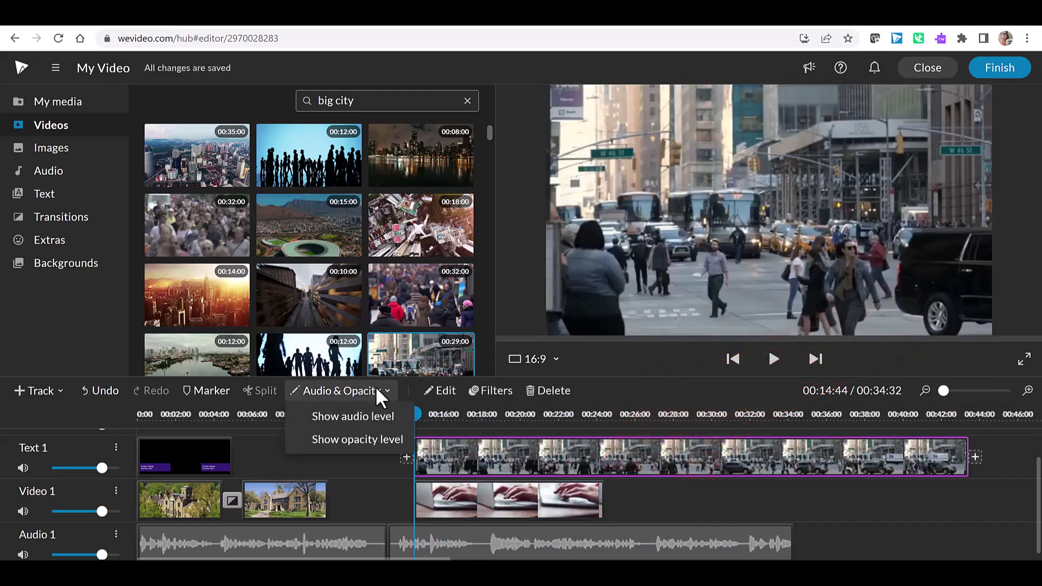
left_click(380, 441)
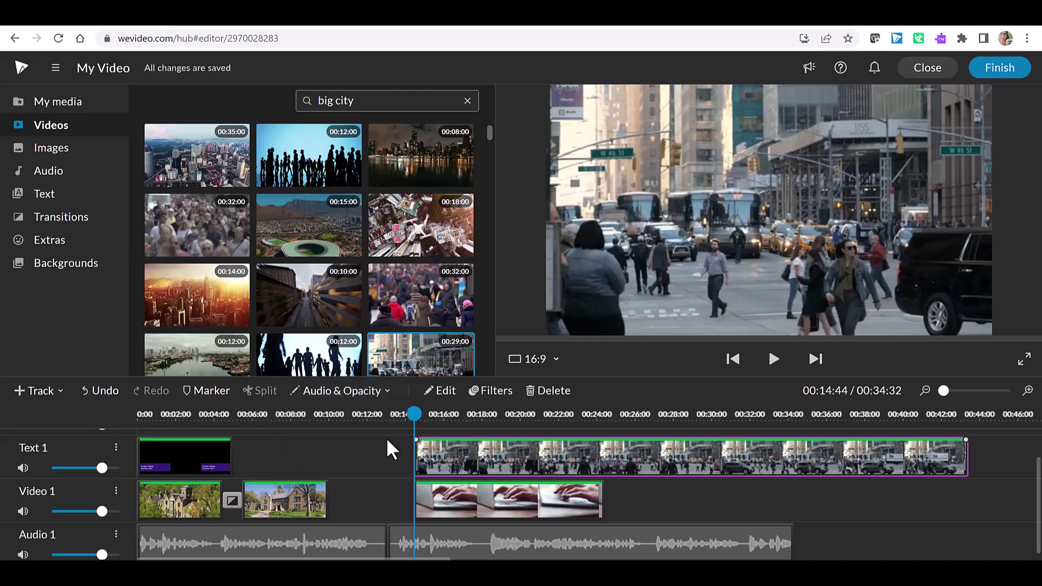
left_click(417, 439)
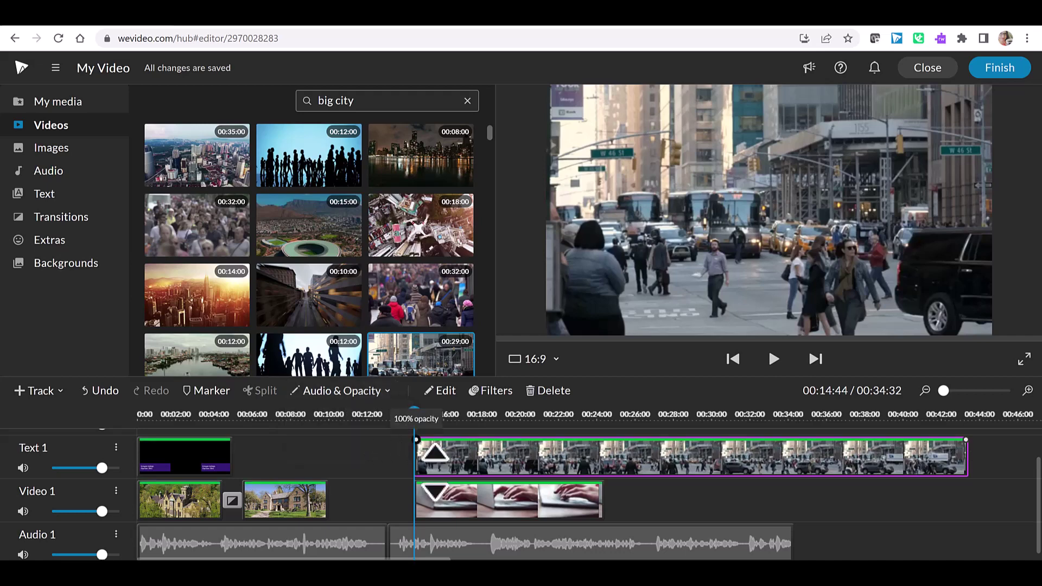
left_click_drag(417, 440, 415, 463)
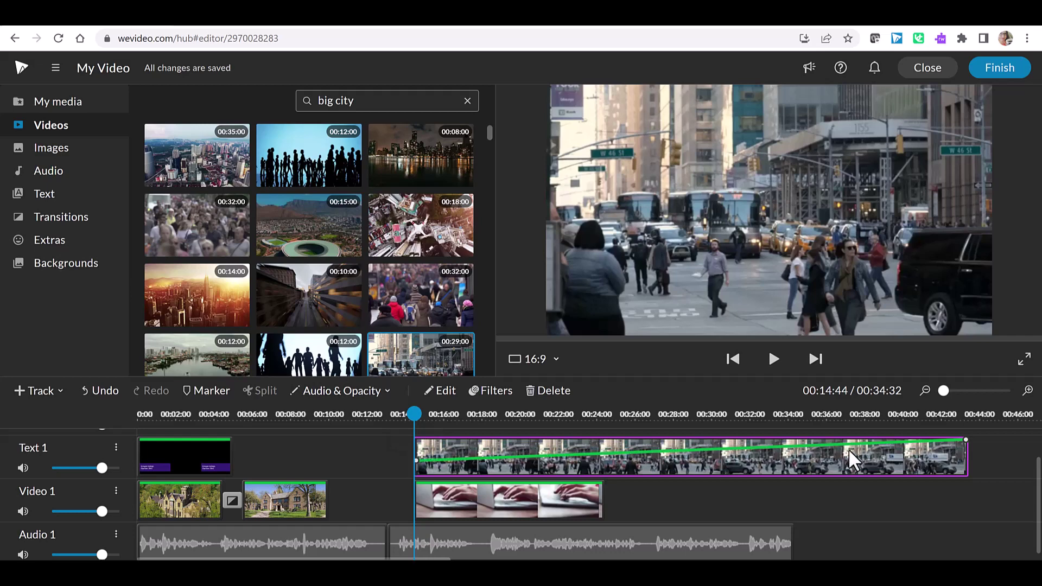
left_click_drag(985, 473, 986, 495)
left_click(774, 360)
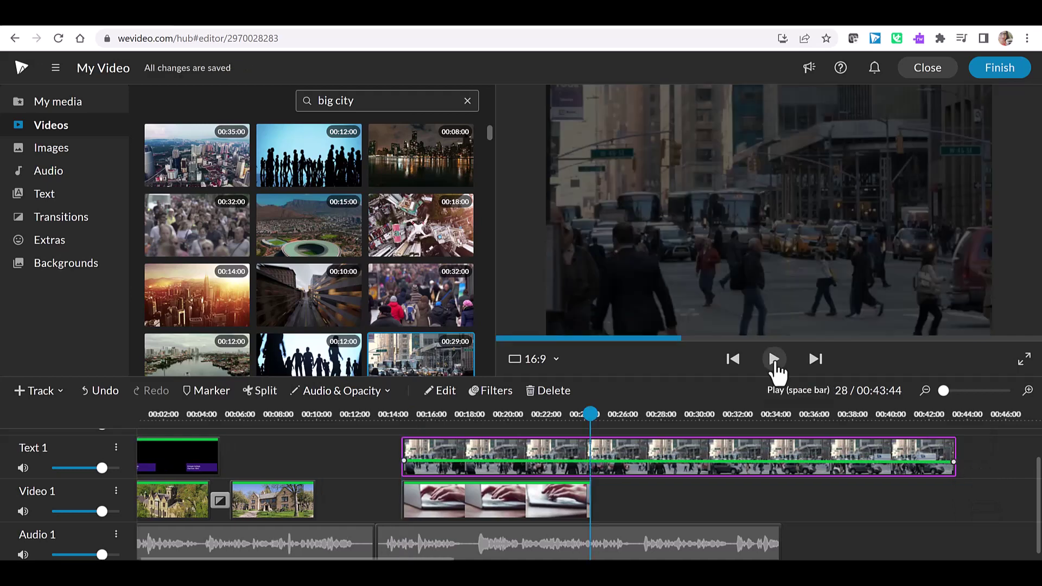
Trim the street-crossing clip to end at about 23 seconds, fade its opacity out at the end, and play the result.
left_click_drag(917, 447, 581, 511)
left_click(772, 356)
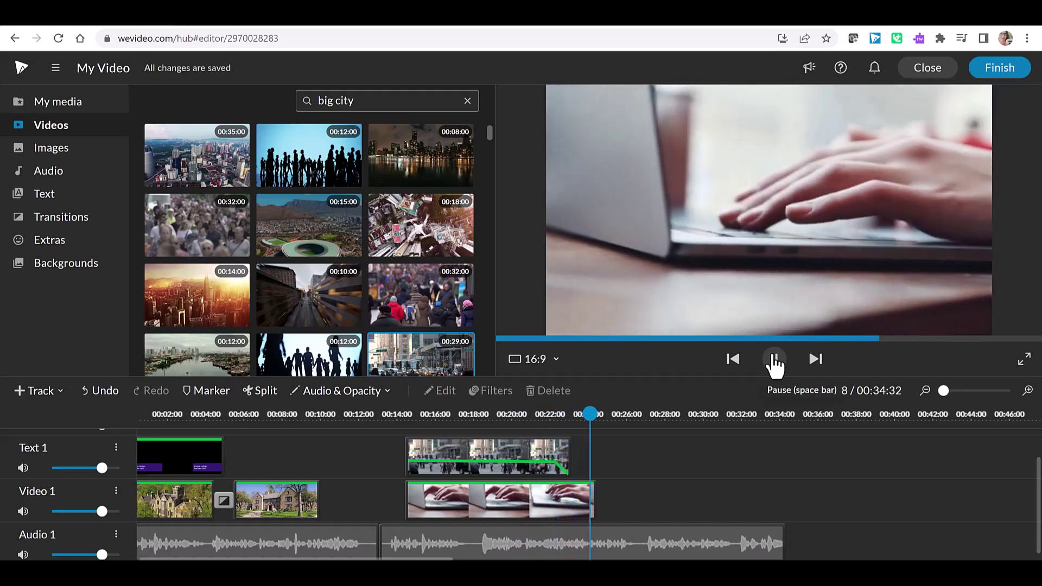
left_click(775, 365)
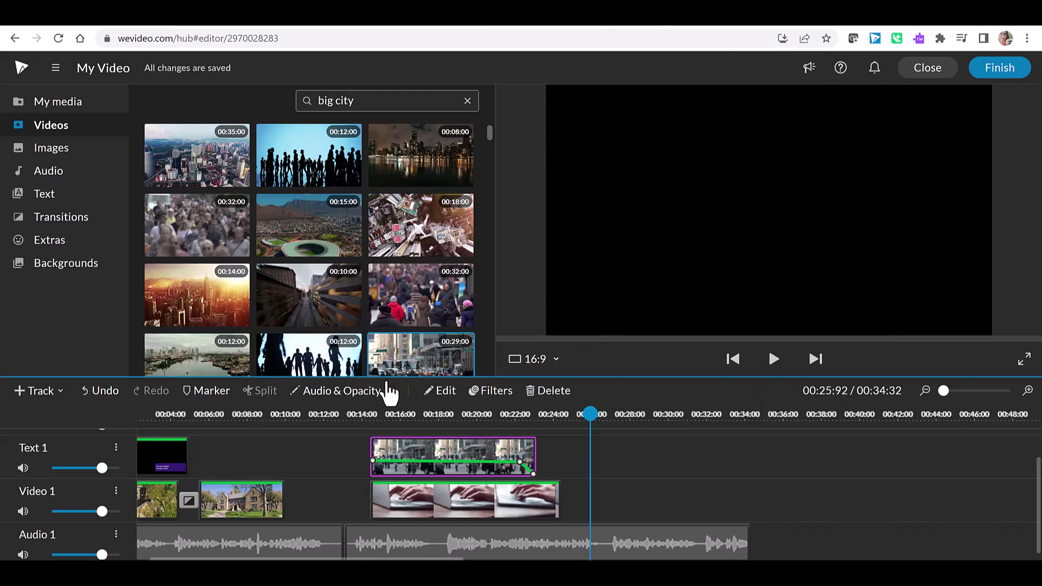
Show the audio levels and dip the second narration segment's volume from 25% near its start to 20% near its end.
left_click(379, 391)
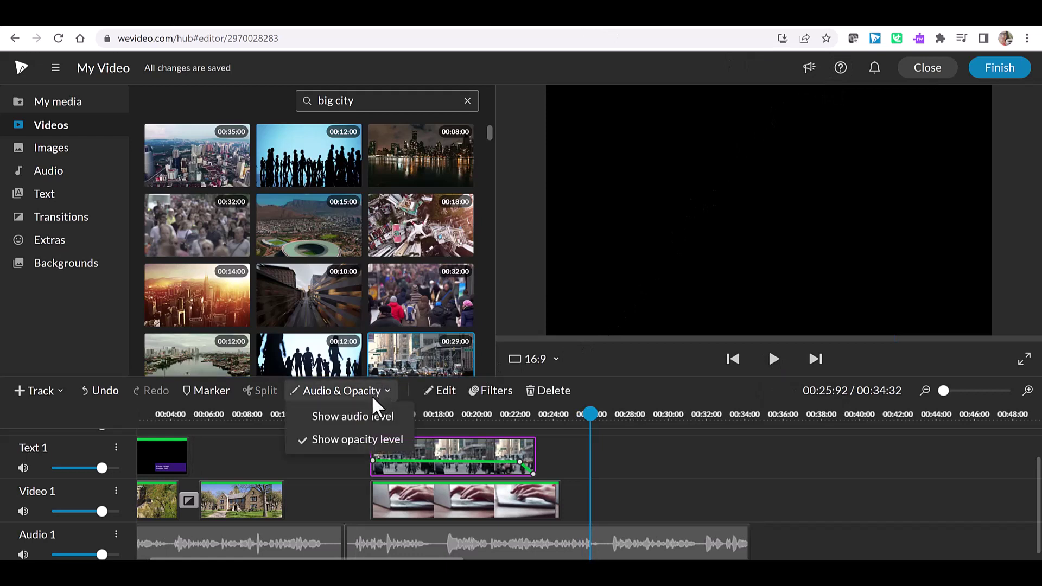
left_click(371, 421)
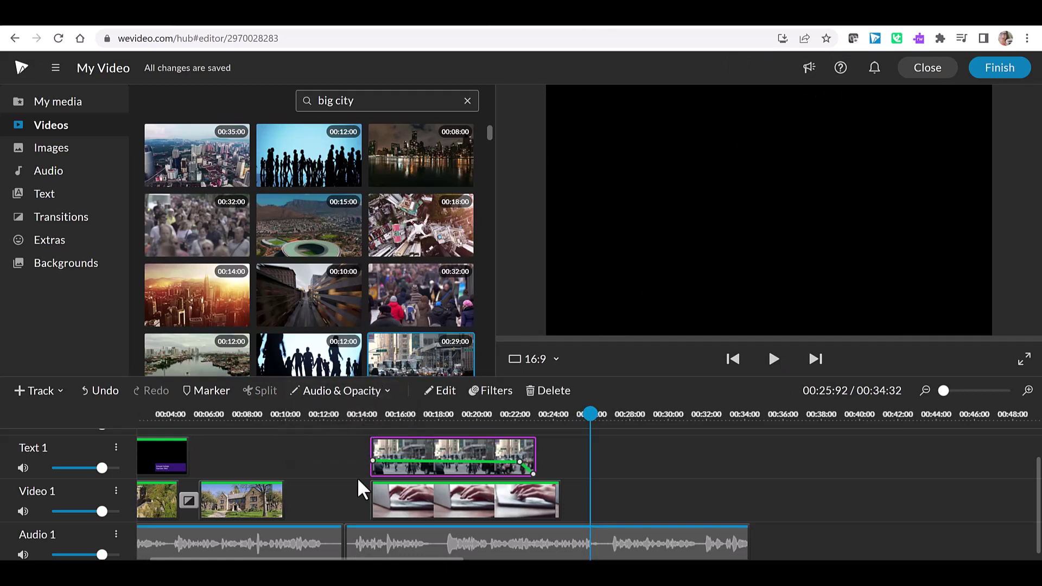
left_click(347, 535)
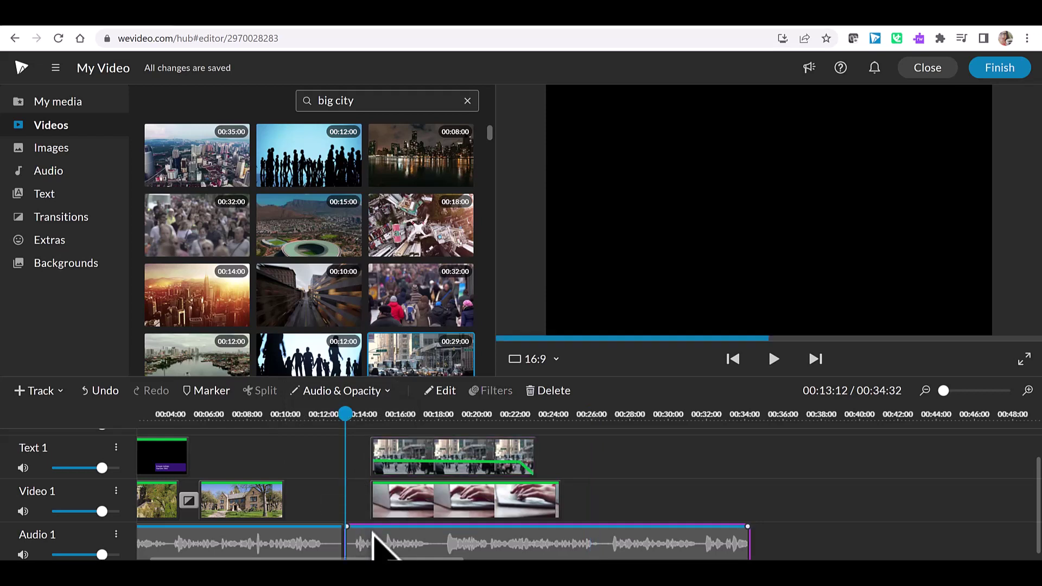
left_click(371, 530)
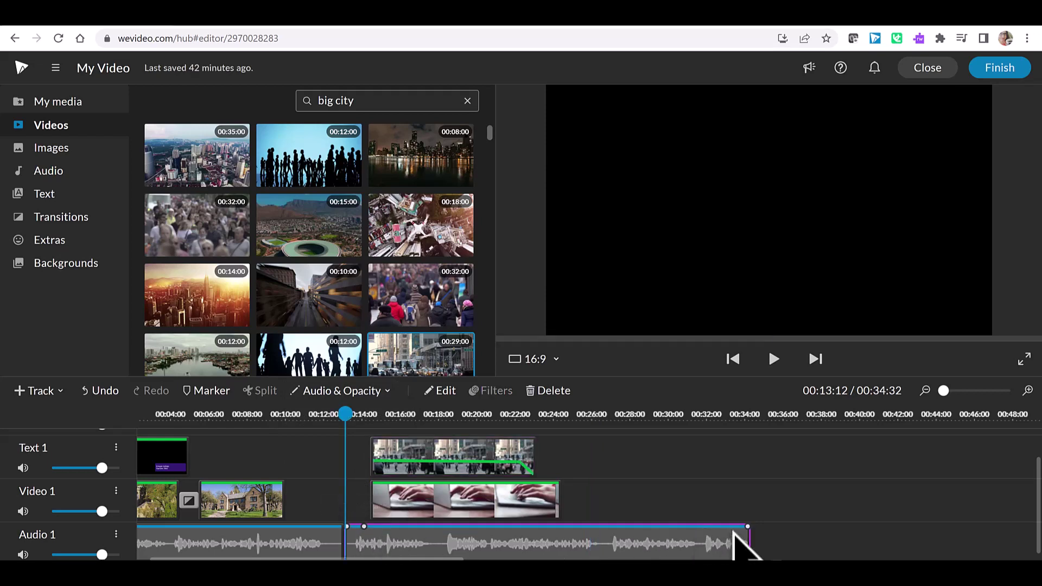
left_click(722, 526)
left_click_drag(363, 527, 372, 556)
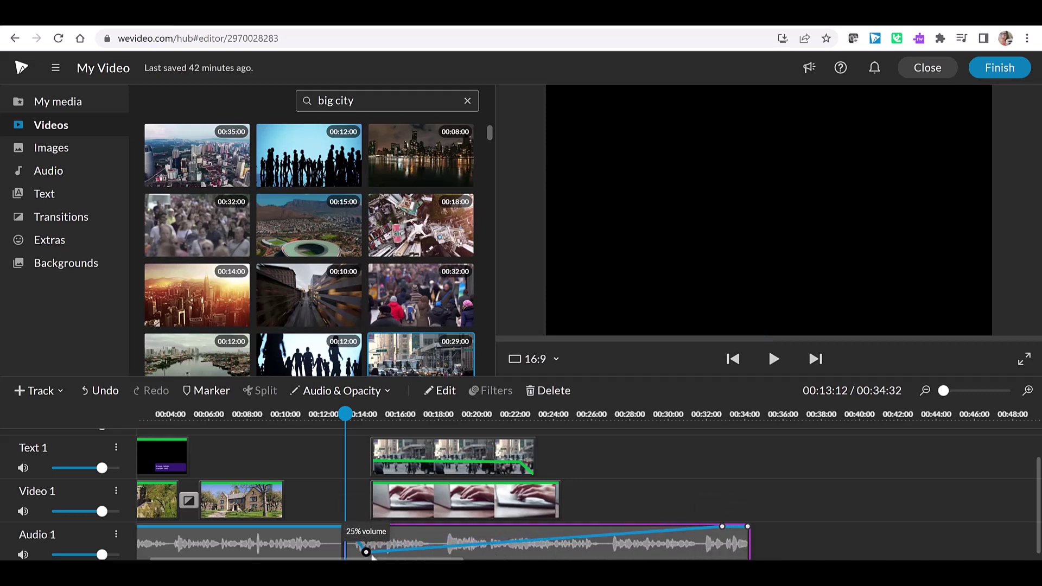
left_click_drag(722, 527, 717, 556)
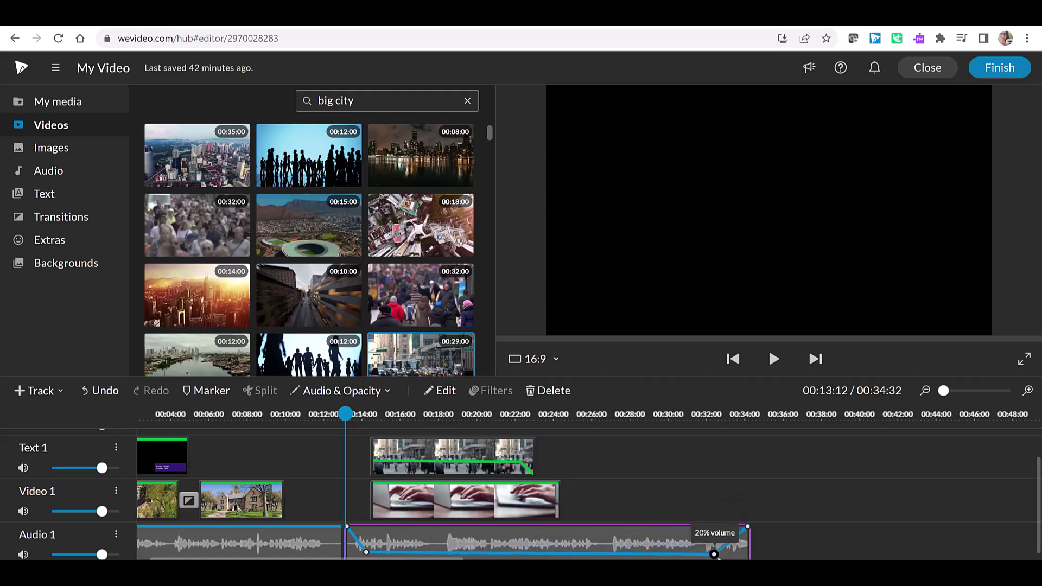
Find the "Capturing and Editing Audio in GarageBand" slide in the personal media and place it on Video 1 at about 27 seconds.
left_click(85, 112)
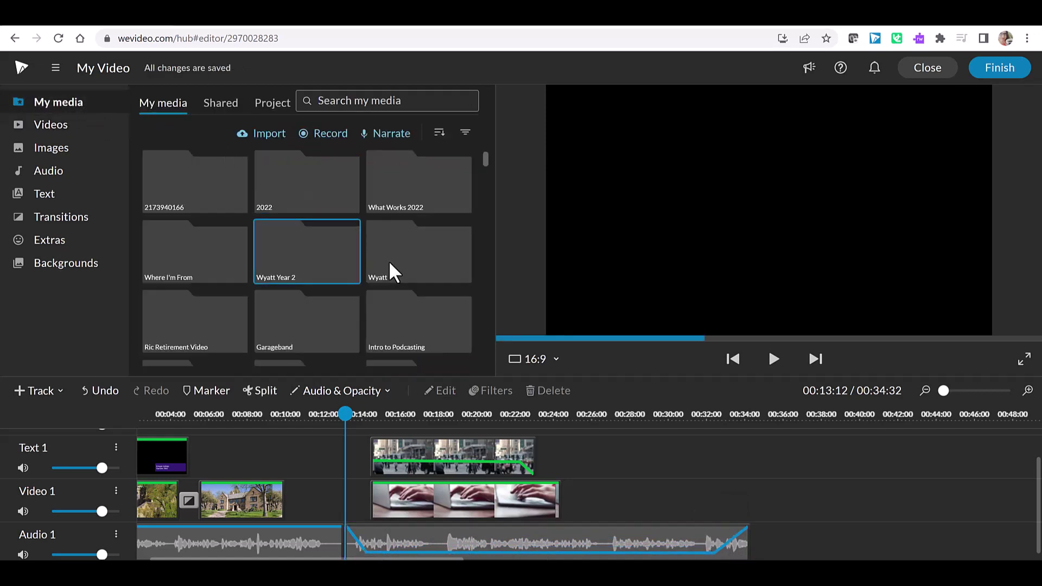
scroll(483, 180, "down", 5)
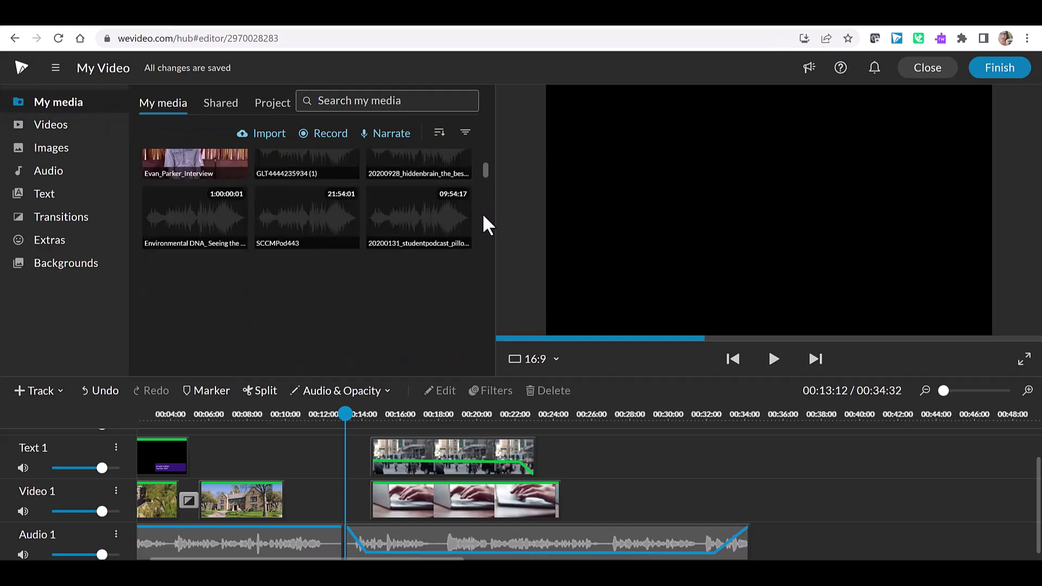
scroll(487, 247, "down", 5)
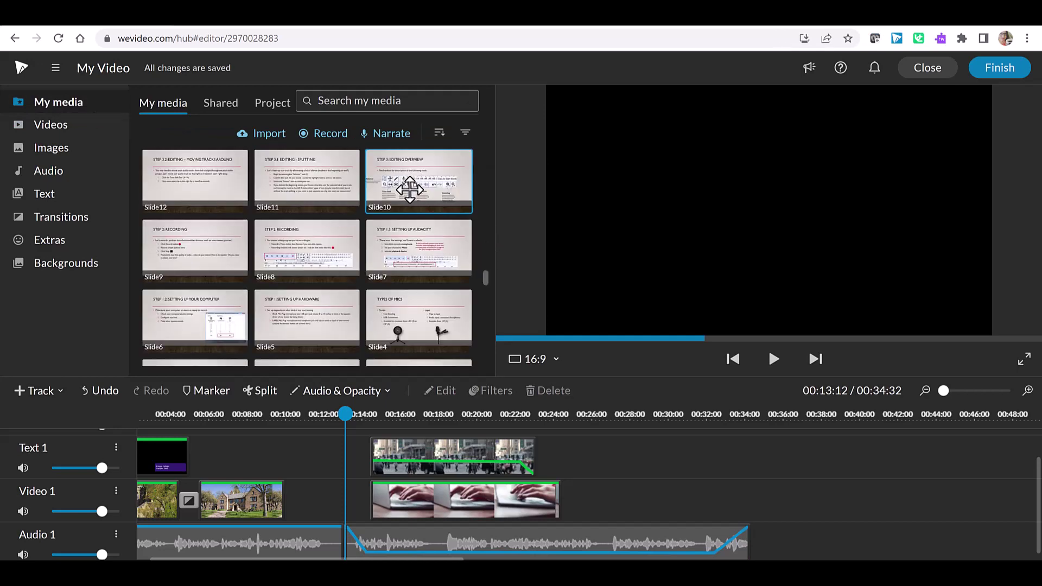
scroll(409, 189, "up", 1)
left_click_drag(414, 188, 622, 496)
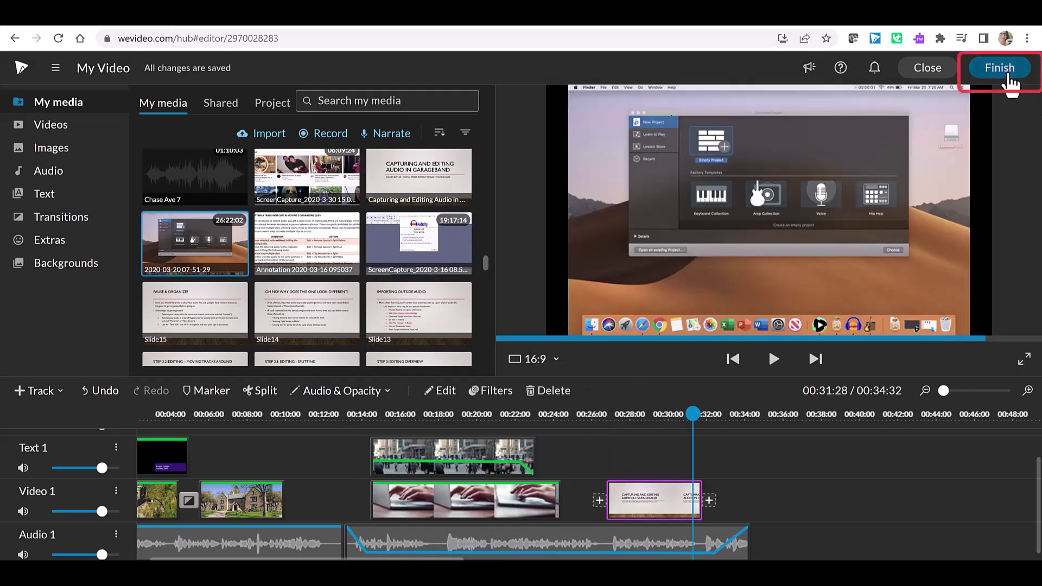
Finish the project with the export title "My Video 3" and set the export resolution to HD 1280x720.
left_click(1009, 74)
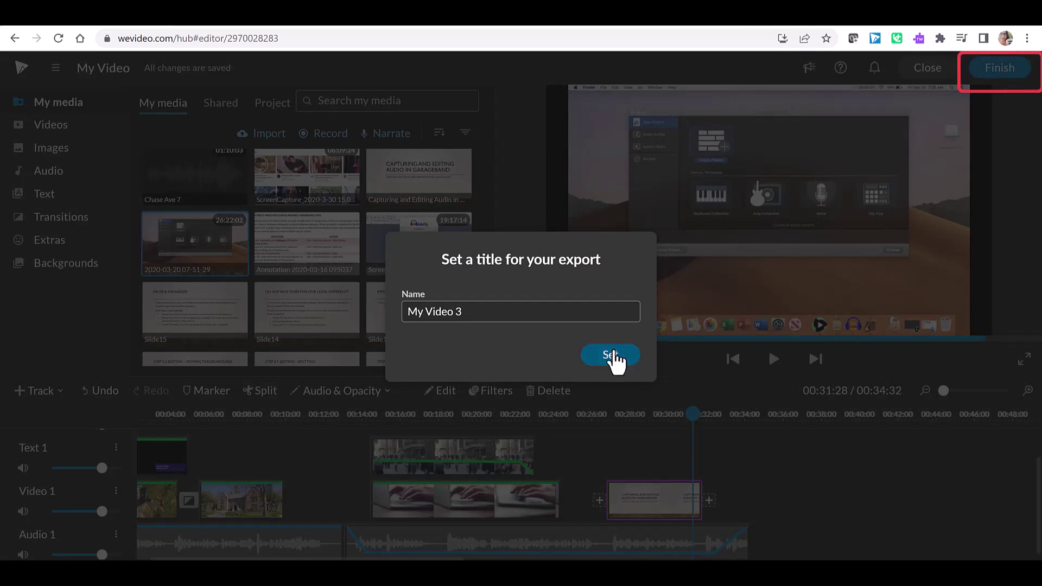
left_click(611, 356)
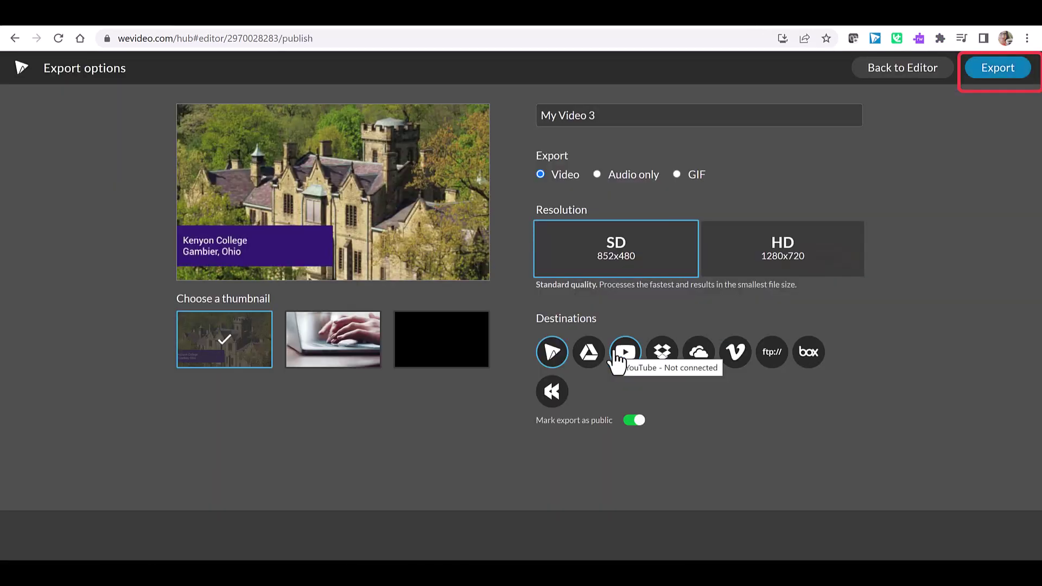
left_click(617, 359)
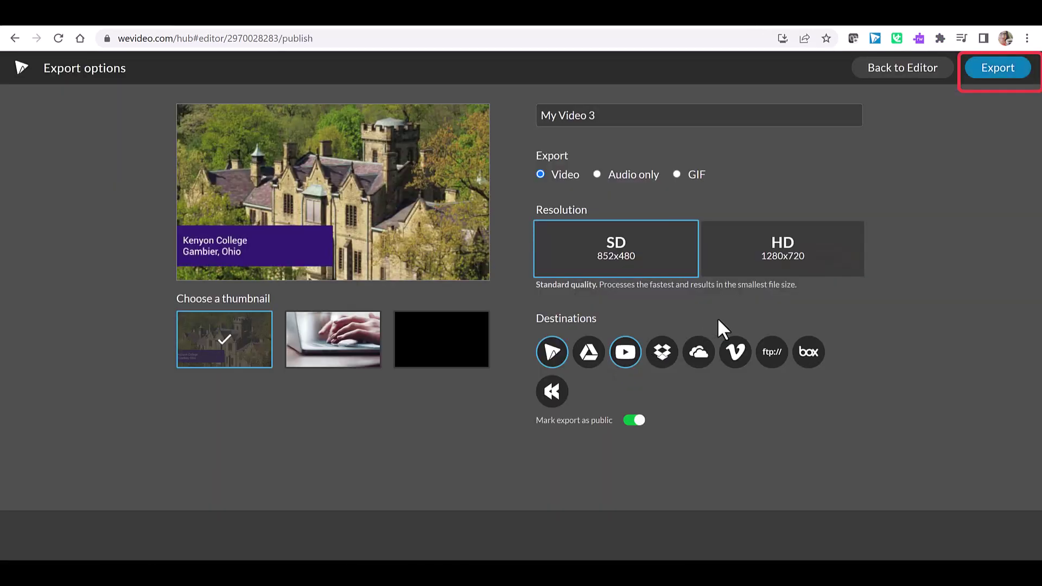
left_click(782, 258)
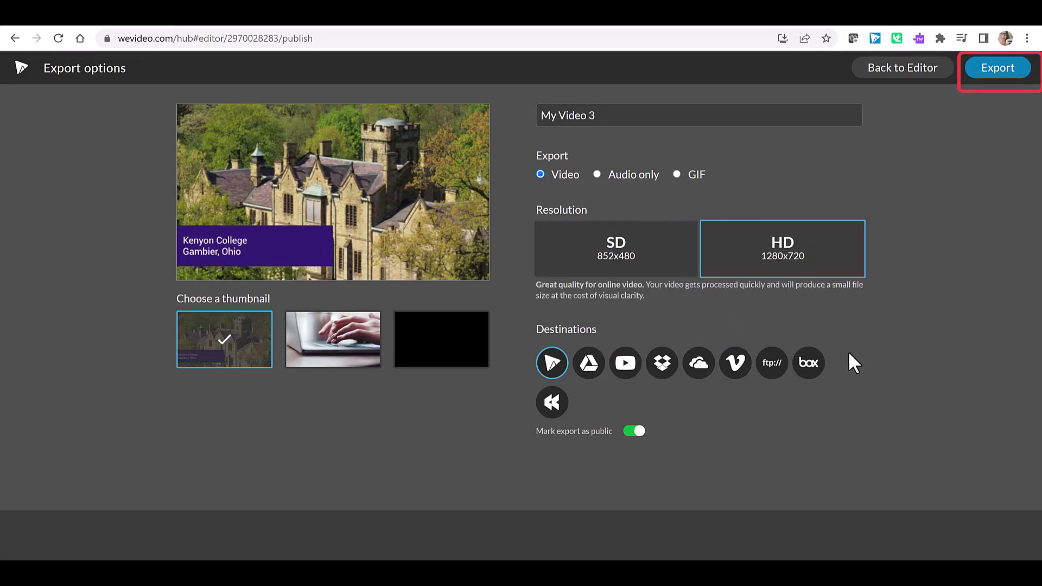